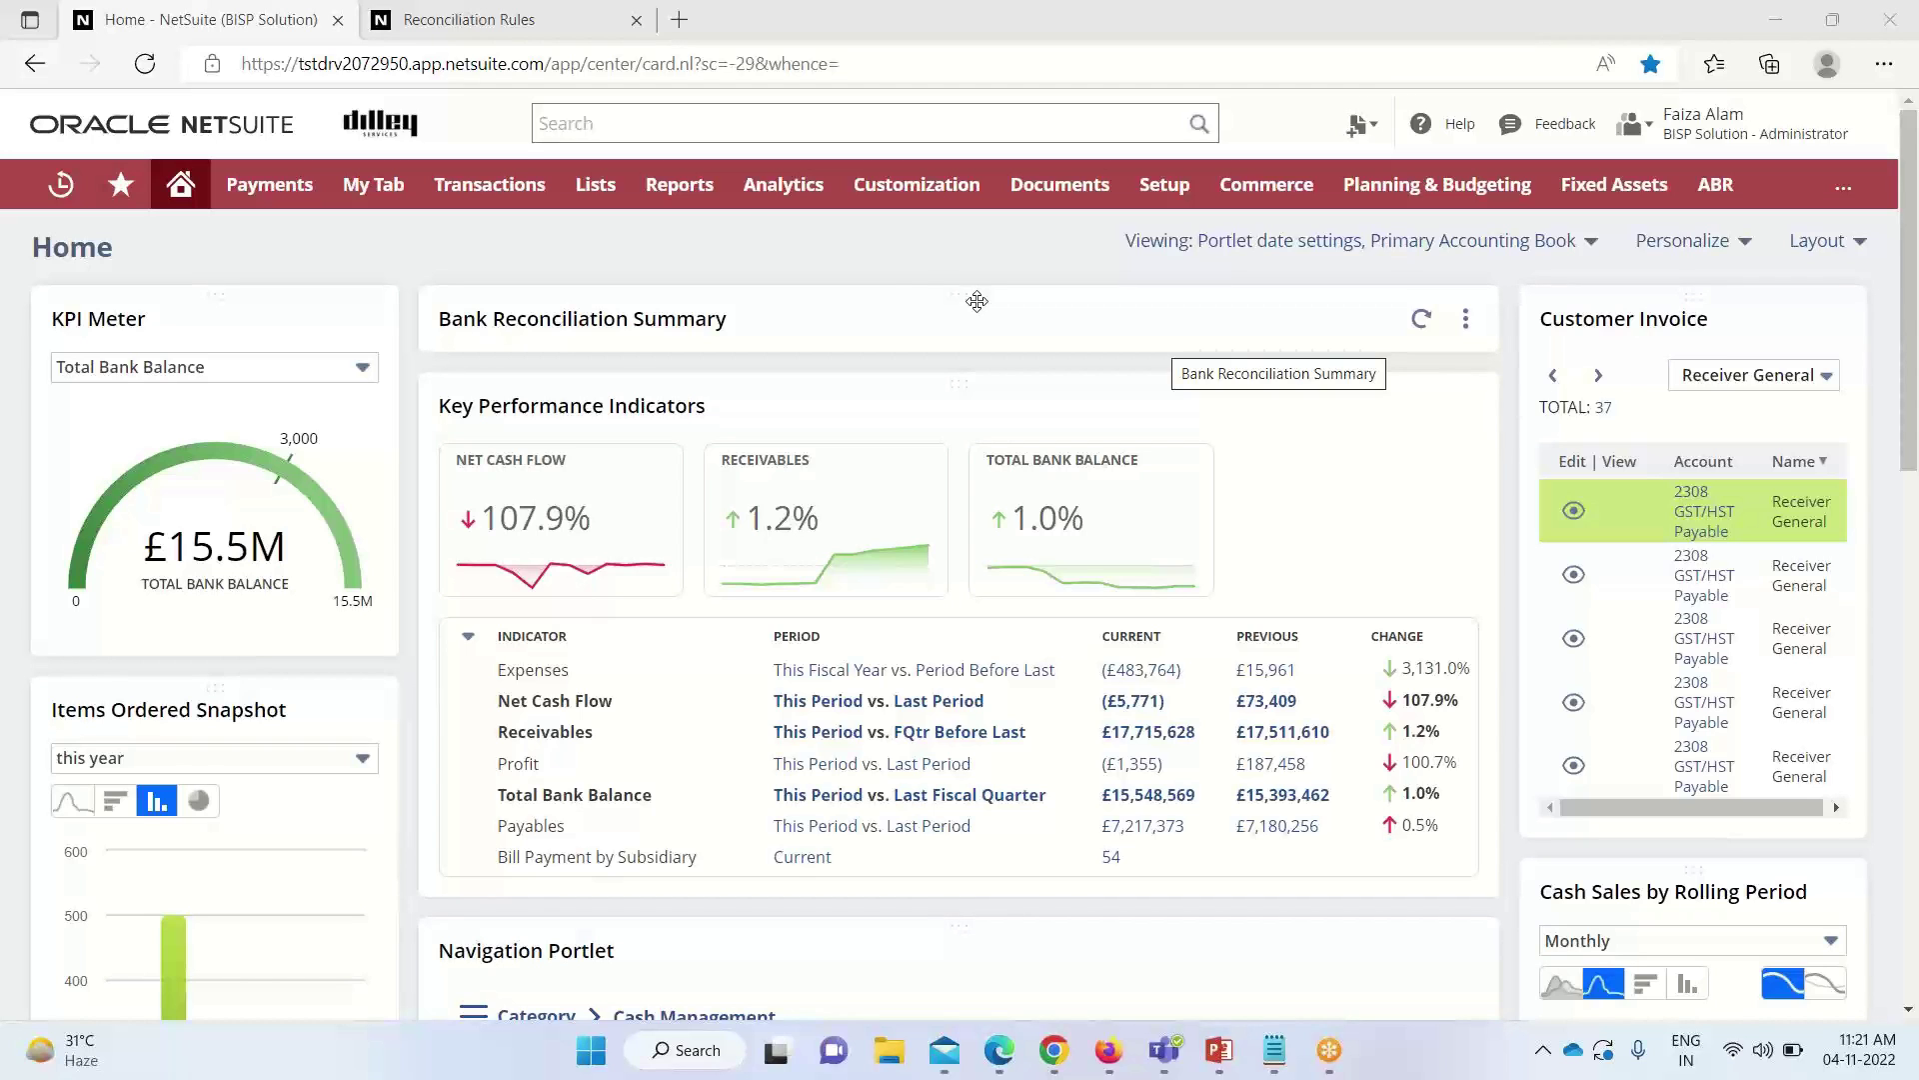
- Switch to the Reconciliation Rules tab listing the three active system matching rules
{"action": "mouse_move", "coordinate": [490, 190]}
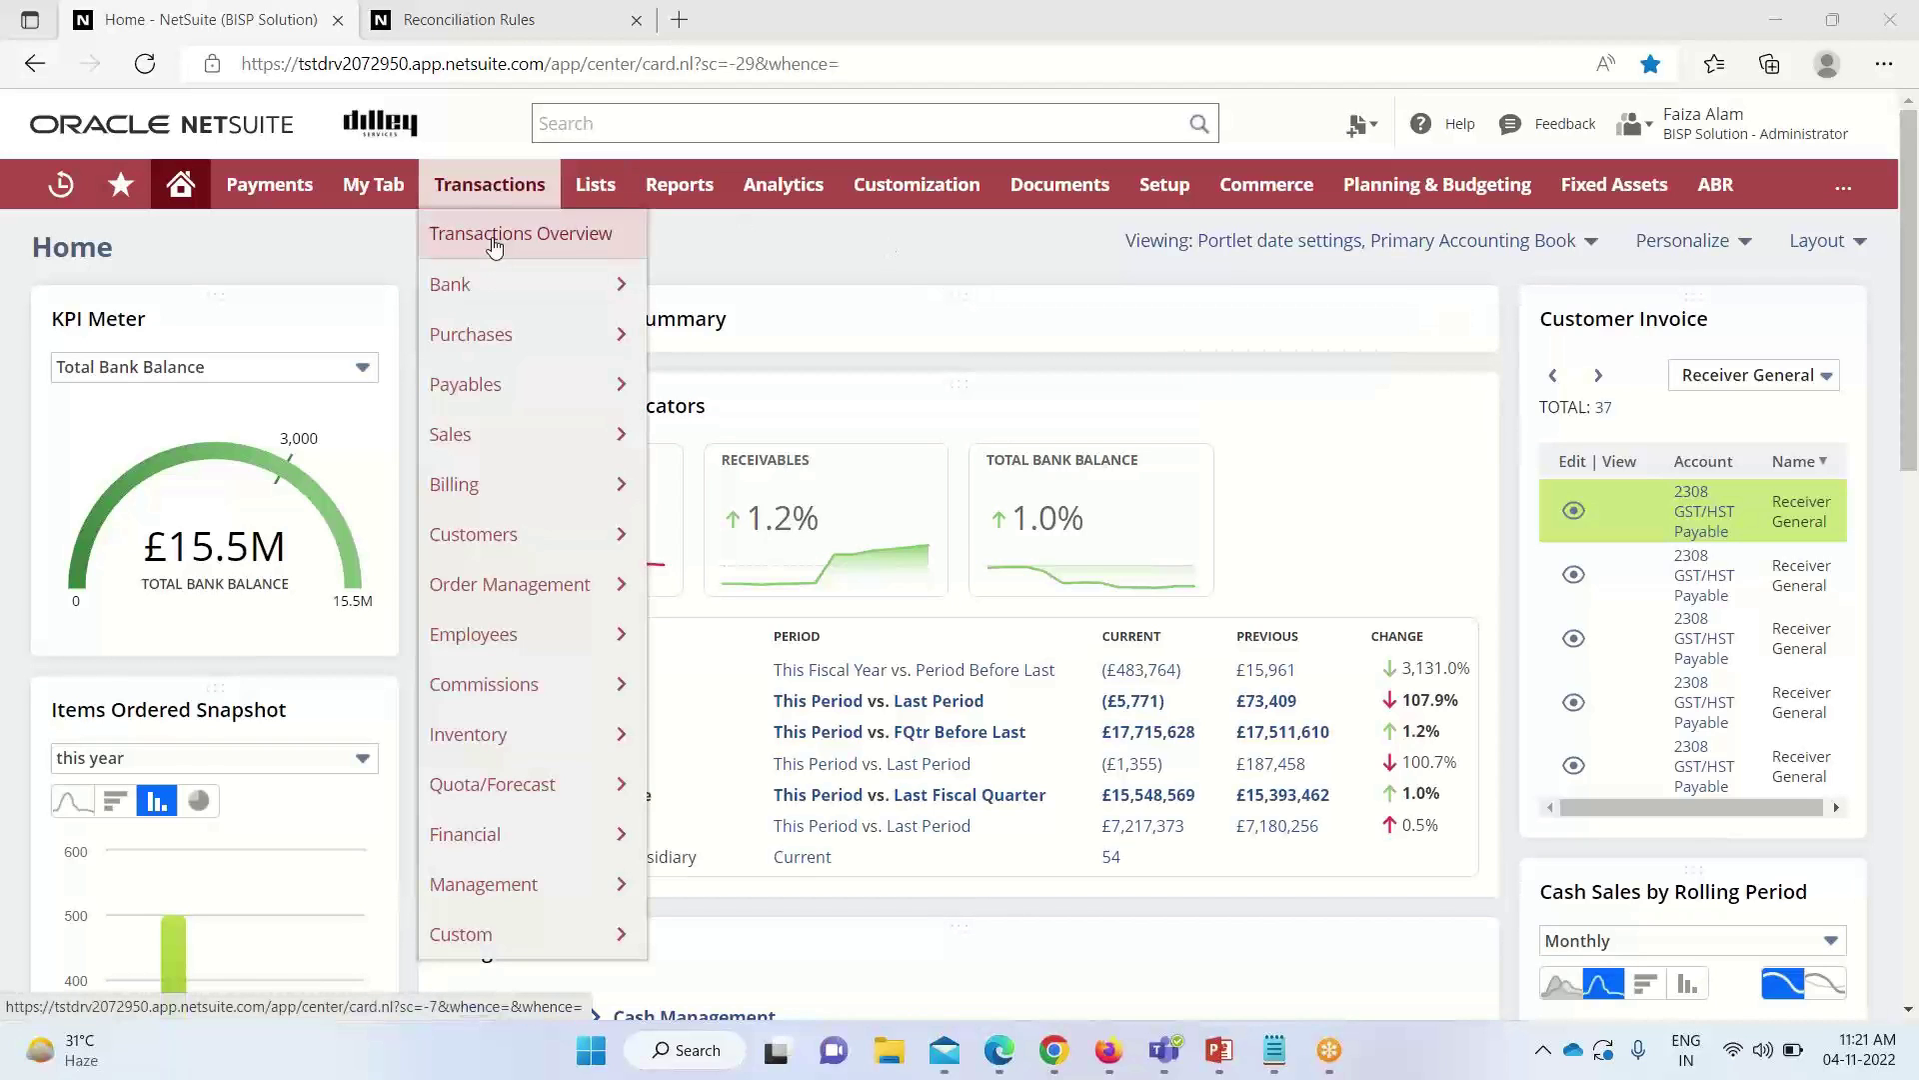
{"action": "mouse_move", "coordinate": [484, 287]}
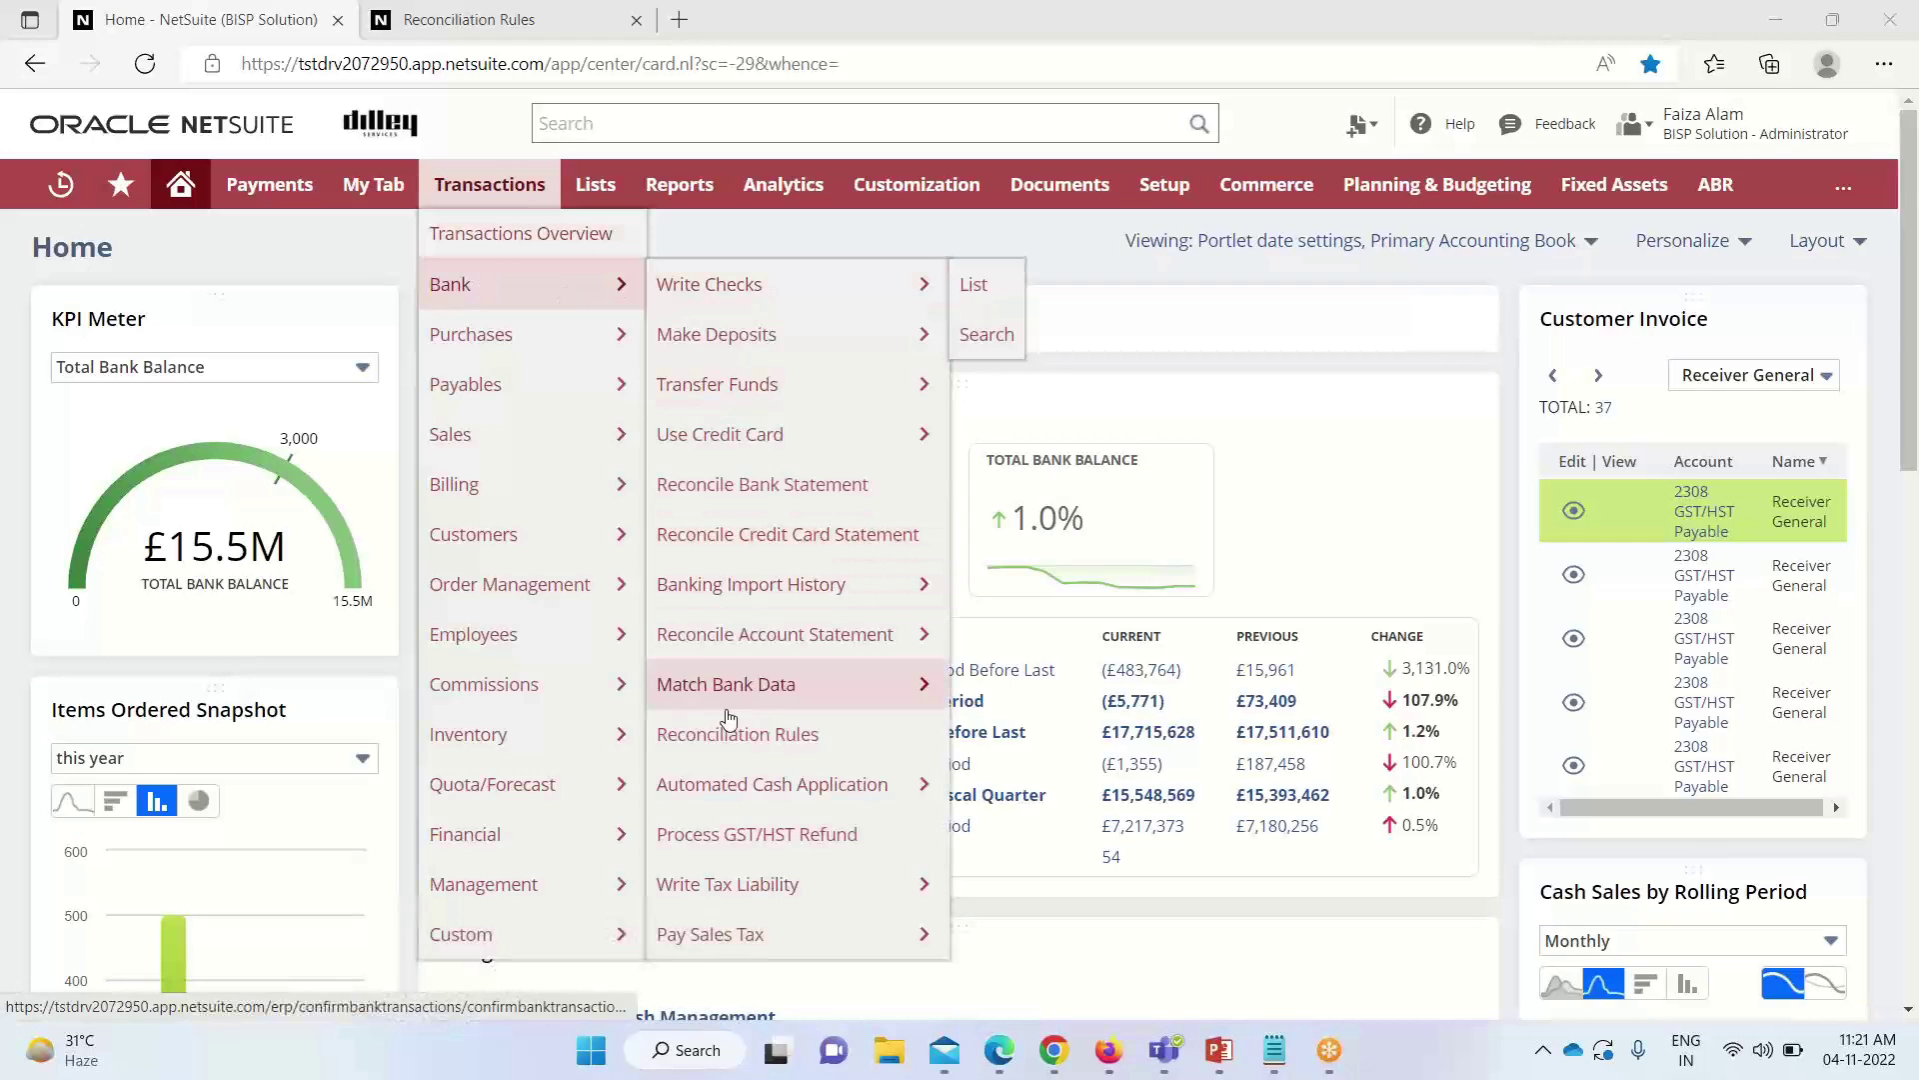
{"action": "left_click", "coordinate": [478, 33]}
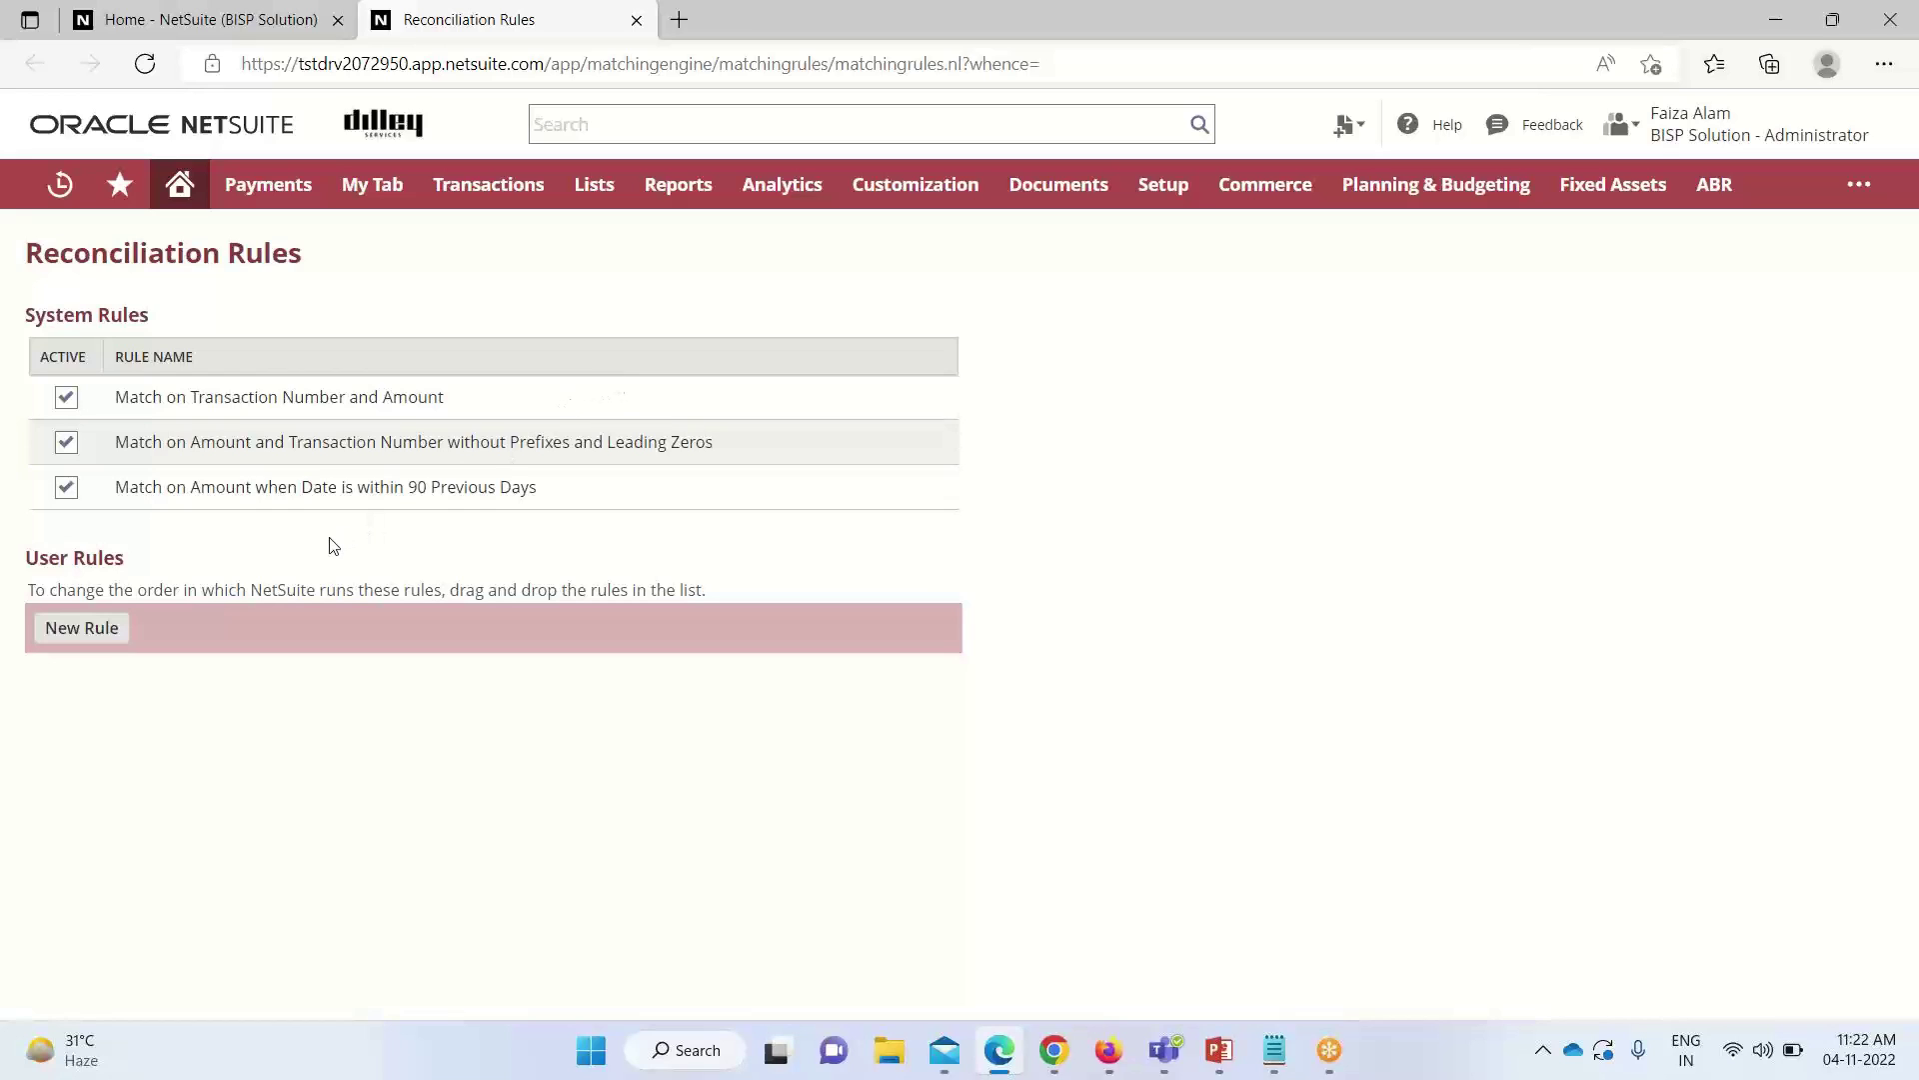
- Start a new rule under User Rules to get a blank Matching Rule dialog
{"action": "left_click", "coordinate": [80, 629]}
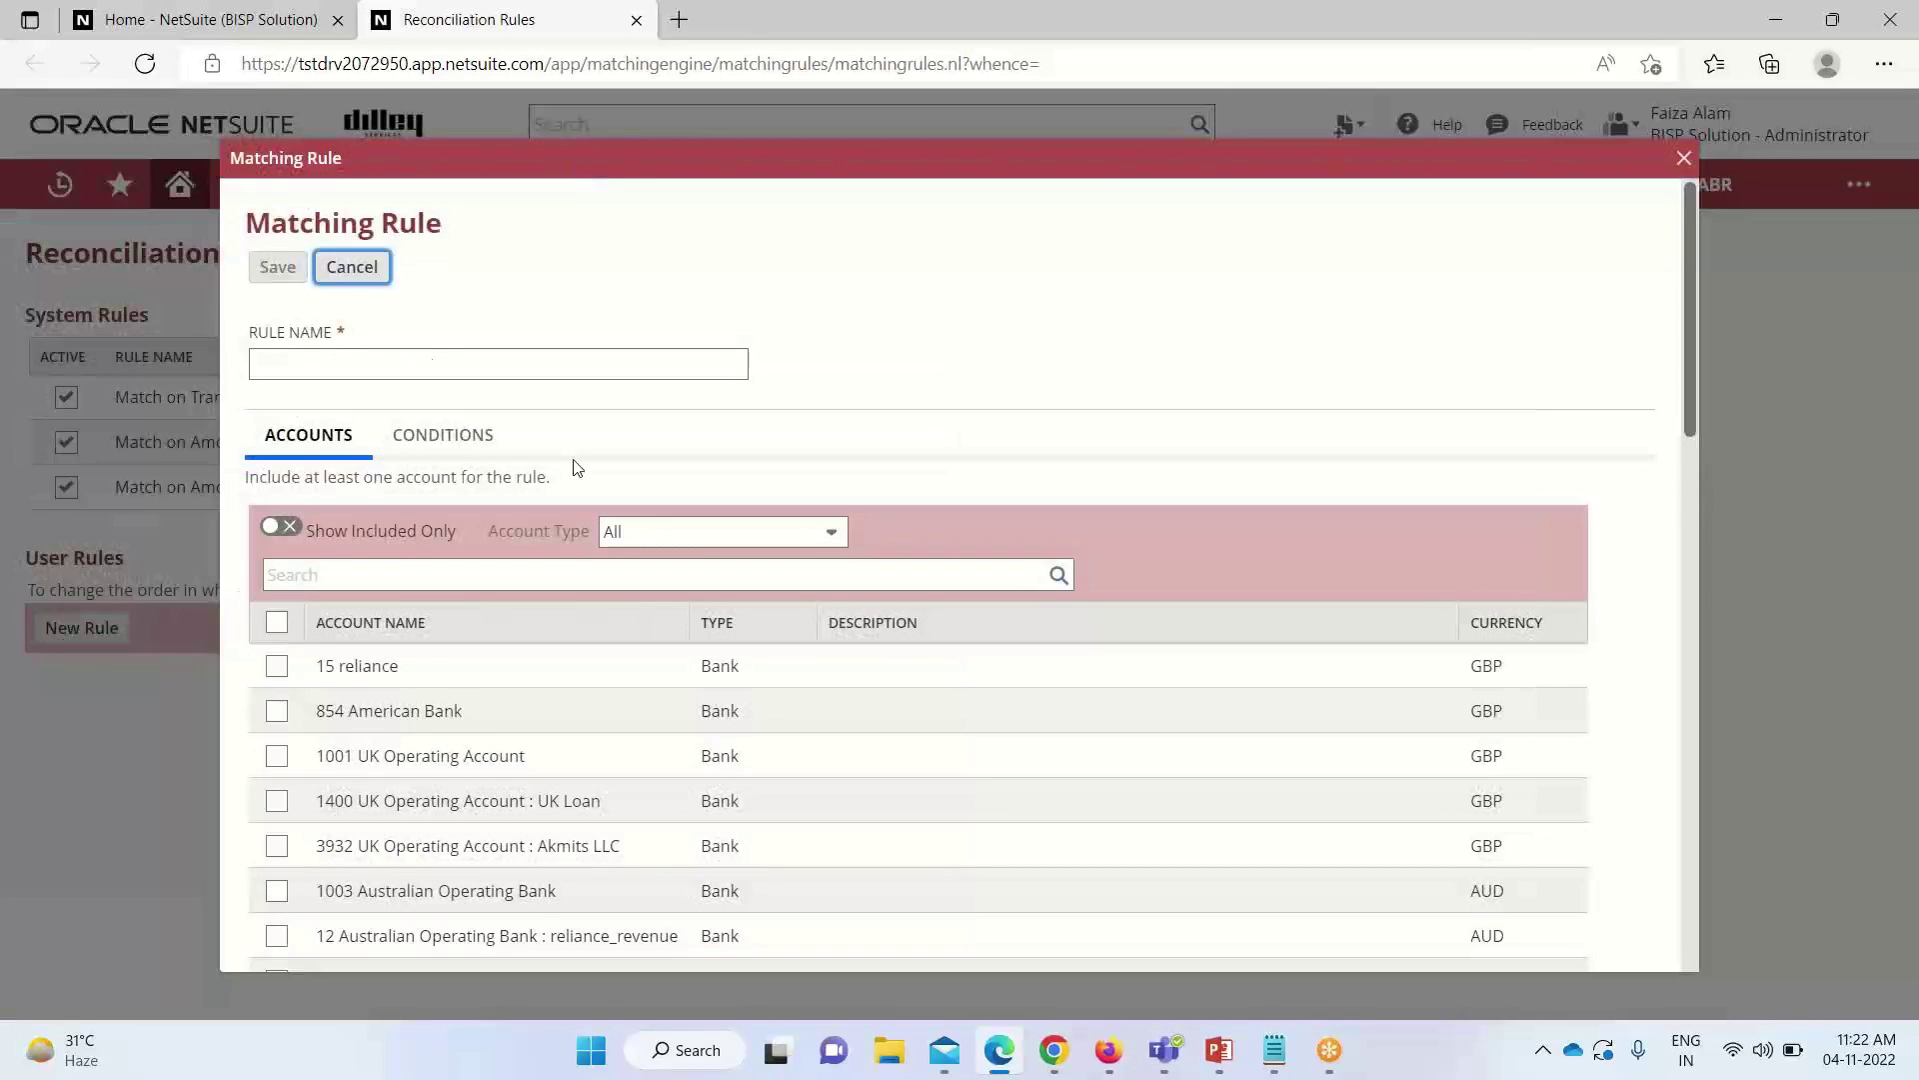
- Name the rule 'Match on Memo and Date within Four previous Days' and select all accounts
{"action": "left_click", "coordinate": [265, 366]}
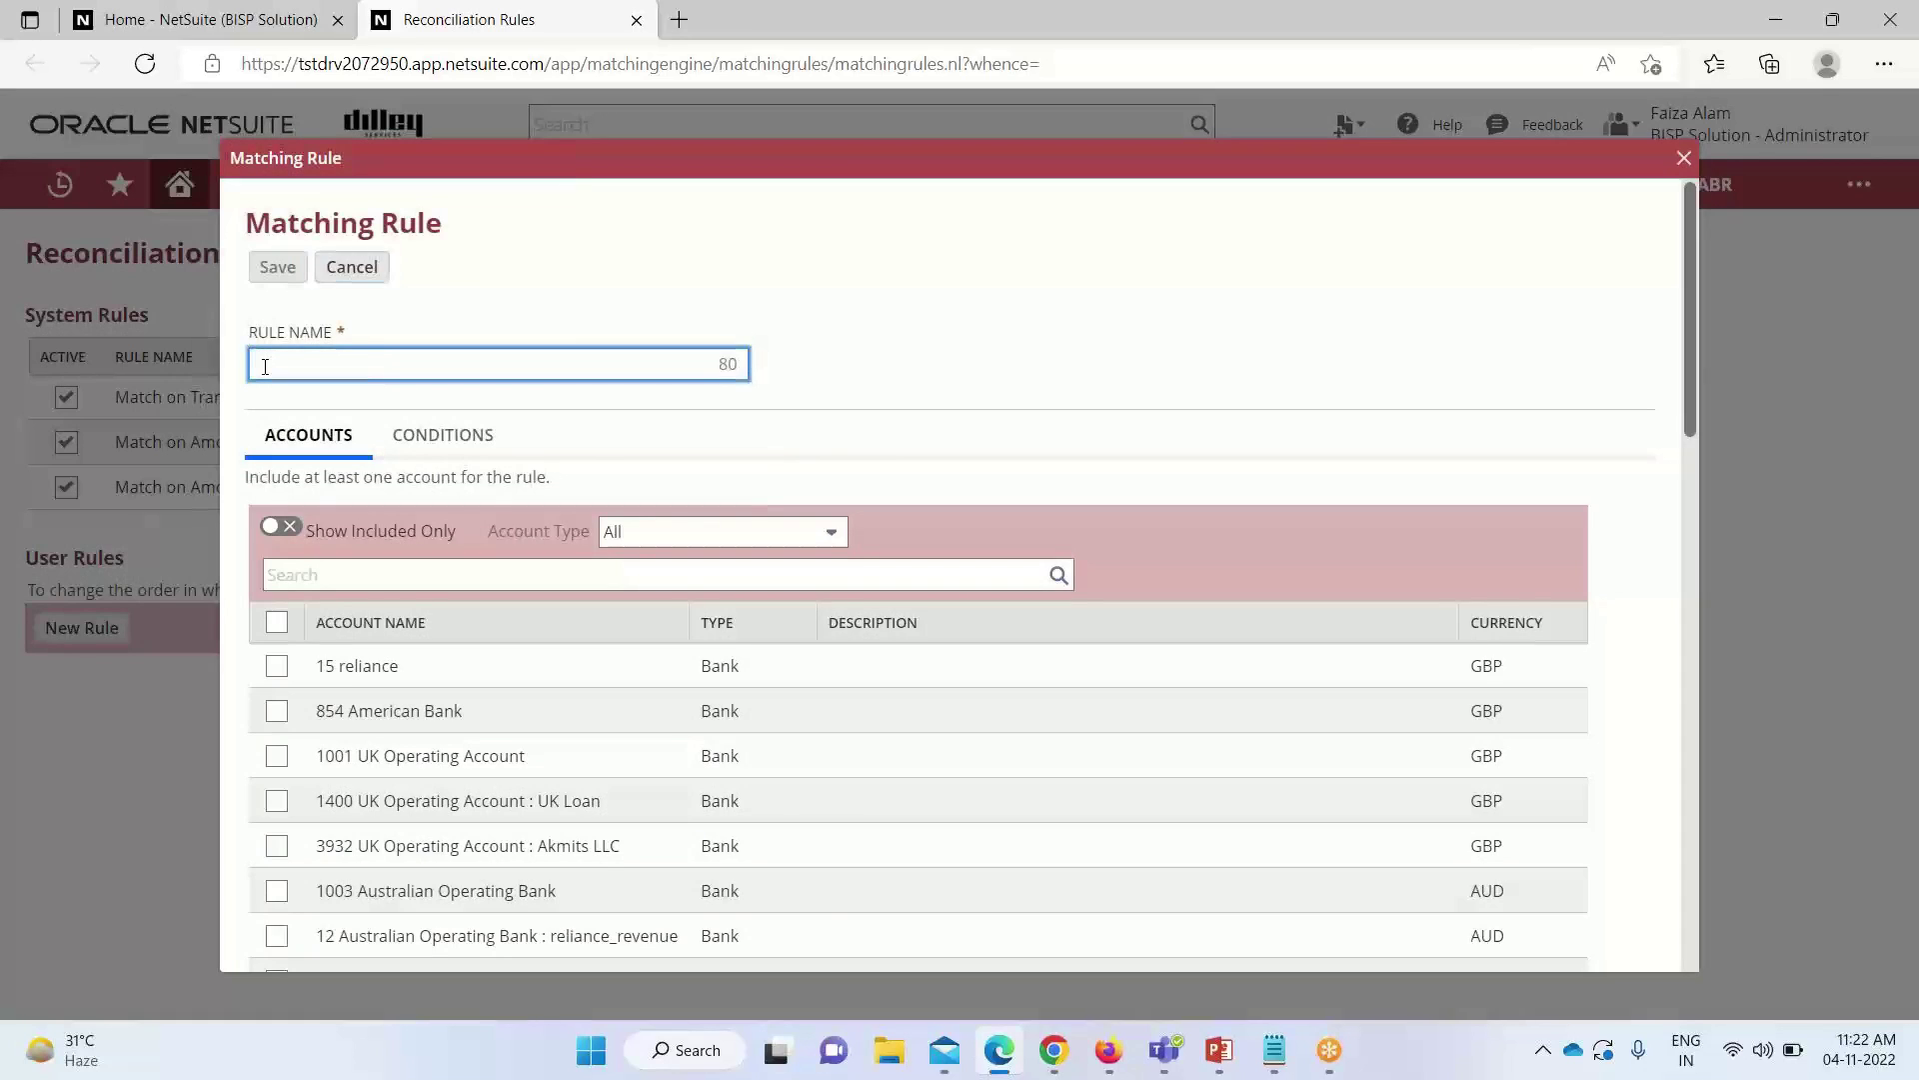
{"action": "type", "text": "Match on Memo and Date within Four previous Days"}
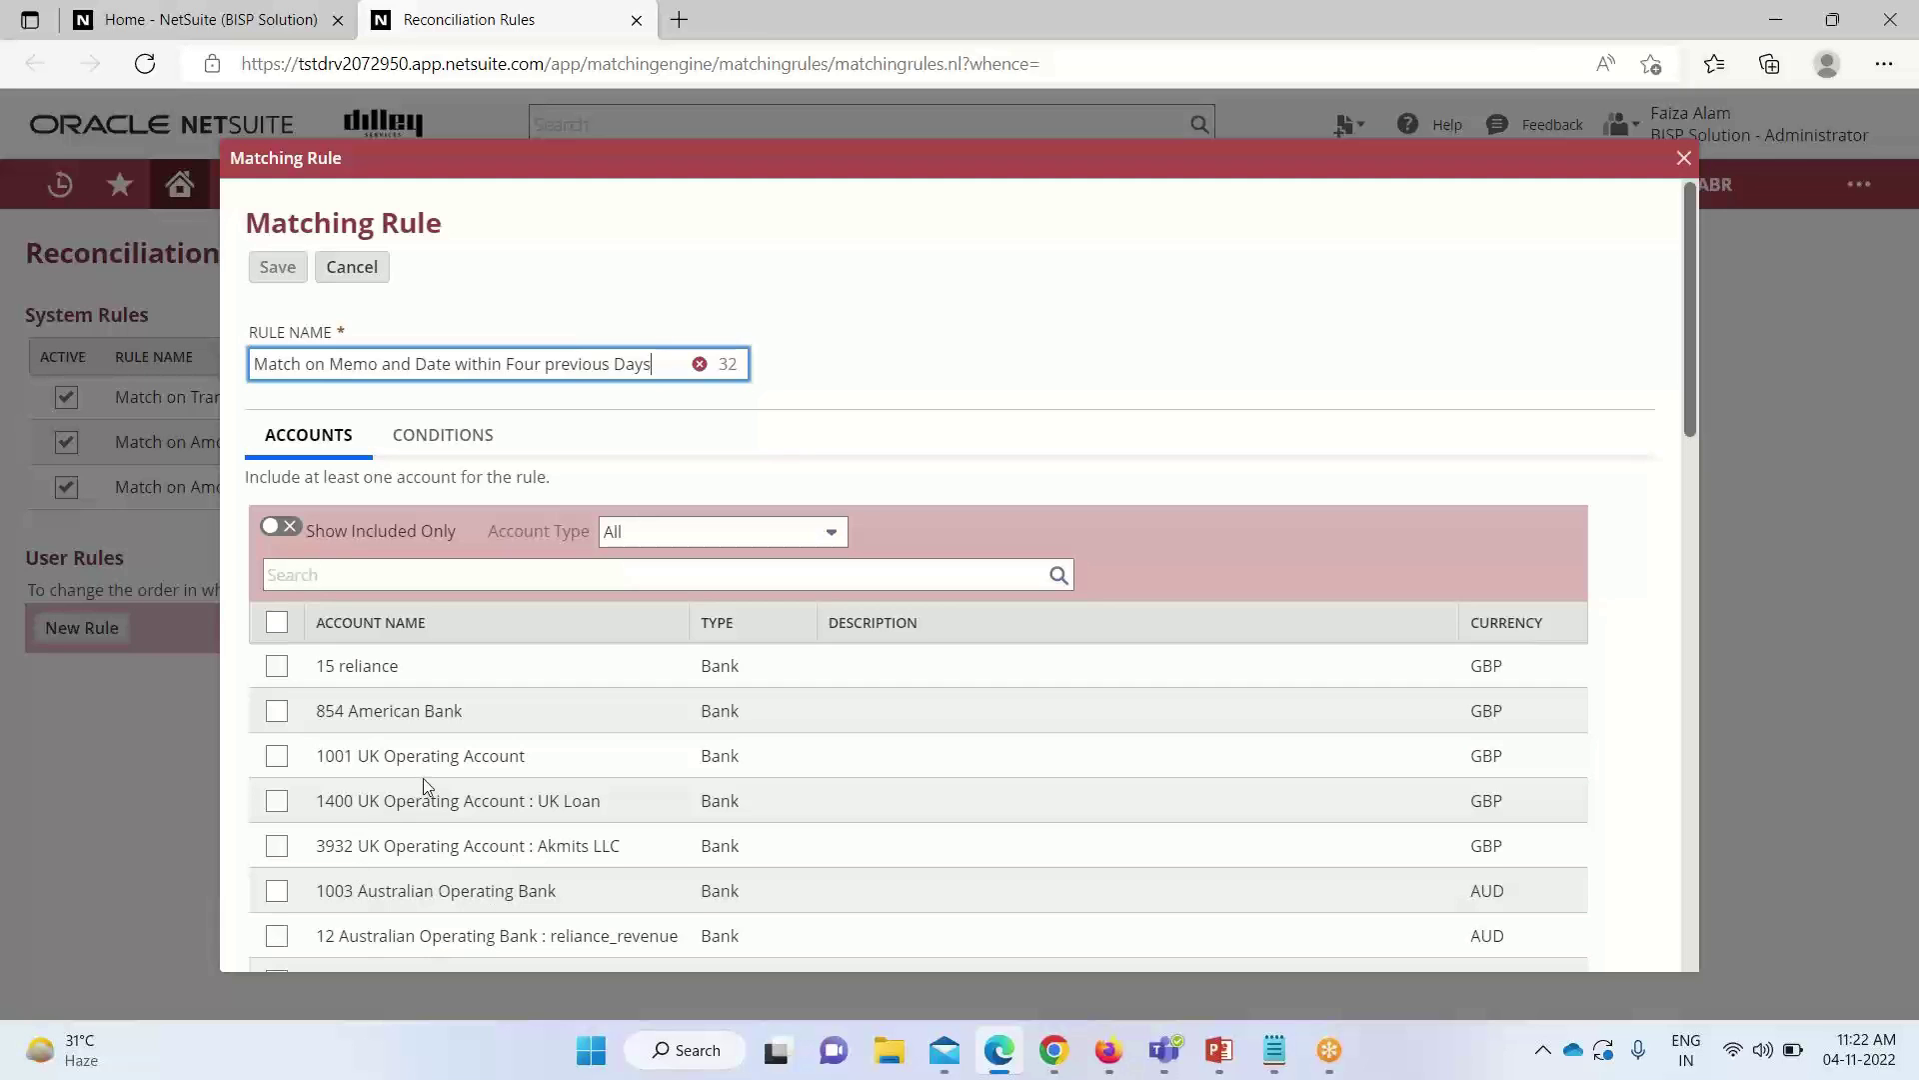
{"action": "left_click", "coordinate": [276, 623]}
- Clear the select-all checkbox so no accounts are included
{"action": "scroll", "coordinate": [426, 705], "scroll_direction": "down", "scroll_amount": 5}
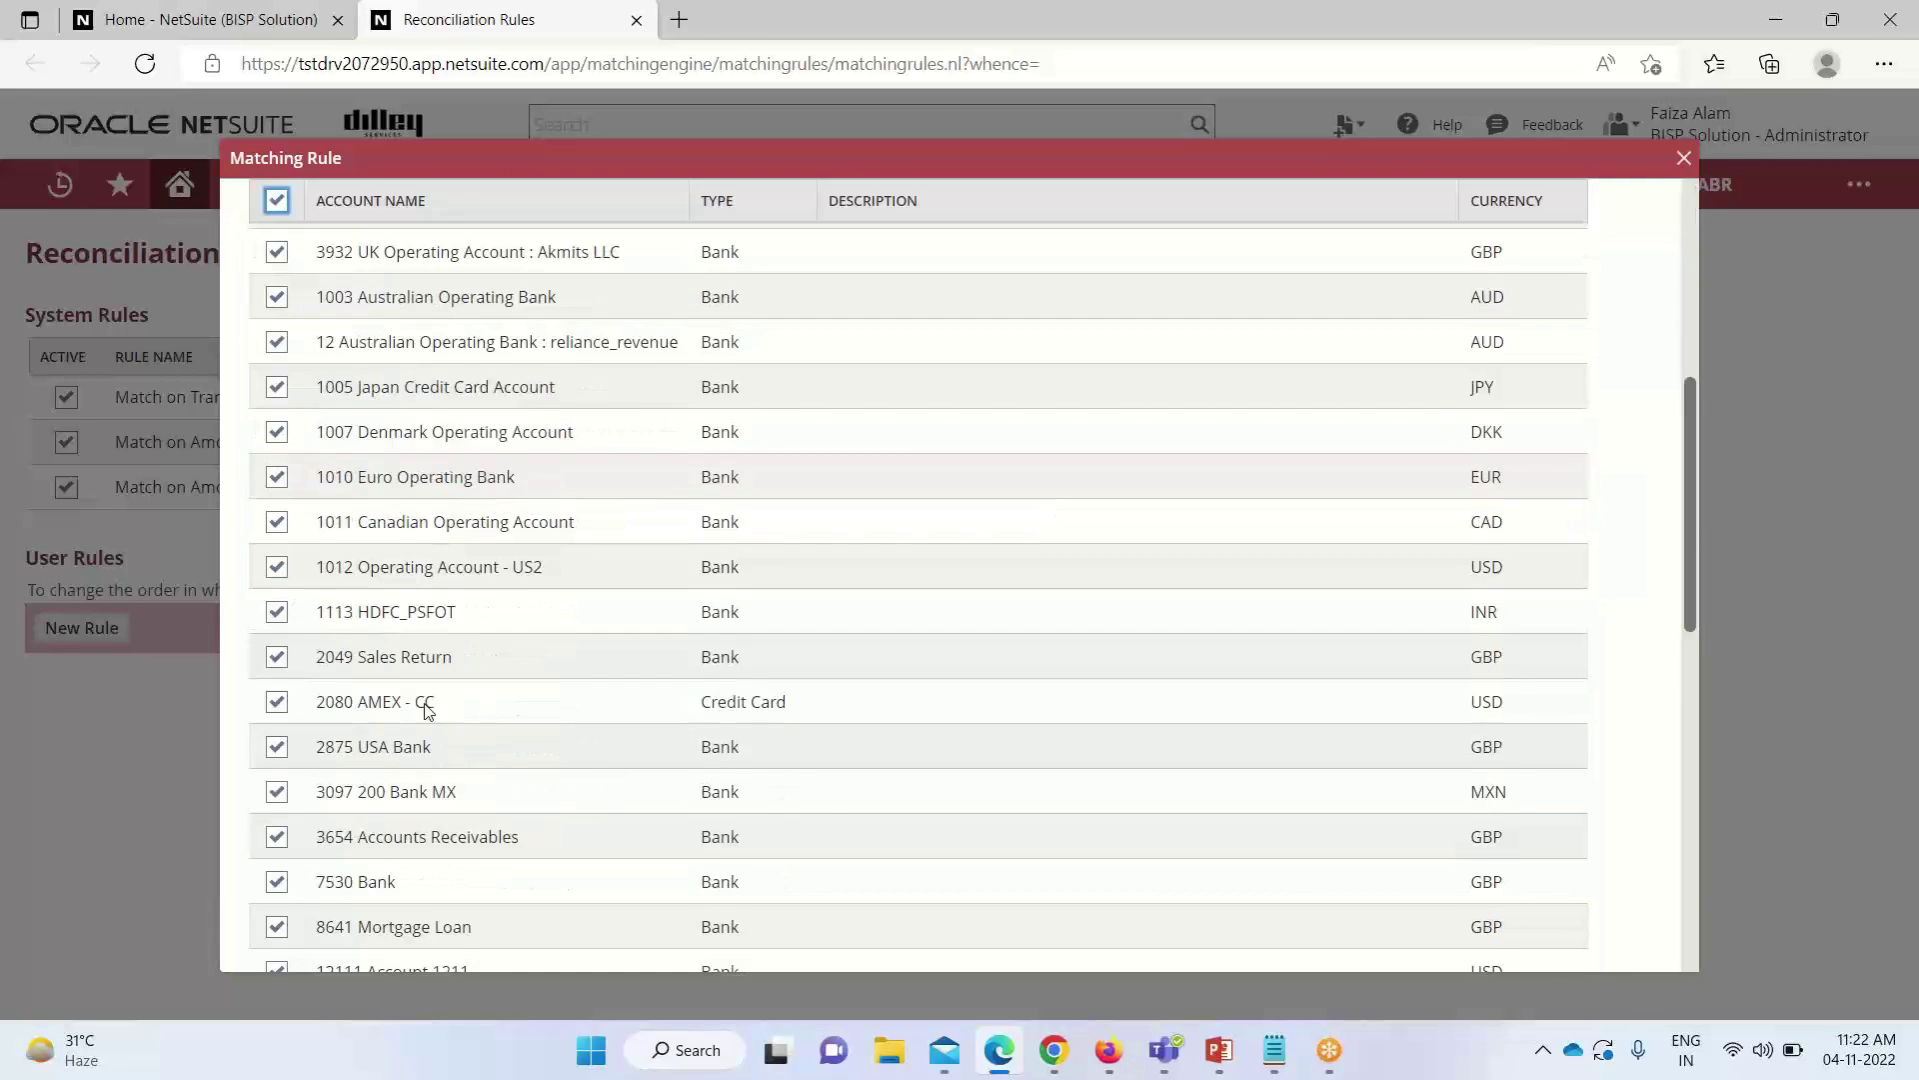
{"action": "scroll", "coordinate": [425, 707], "scroll_direction": "up", "scroll_amount": 5}
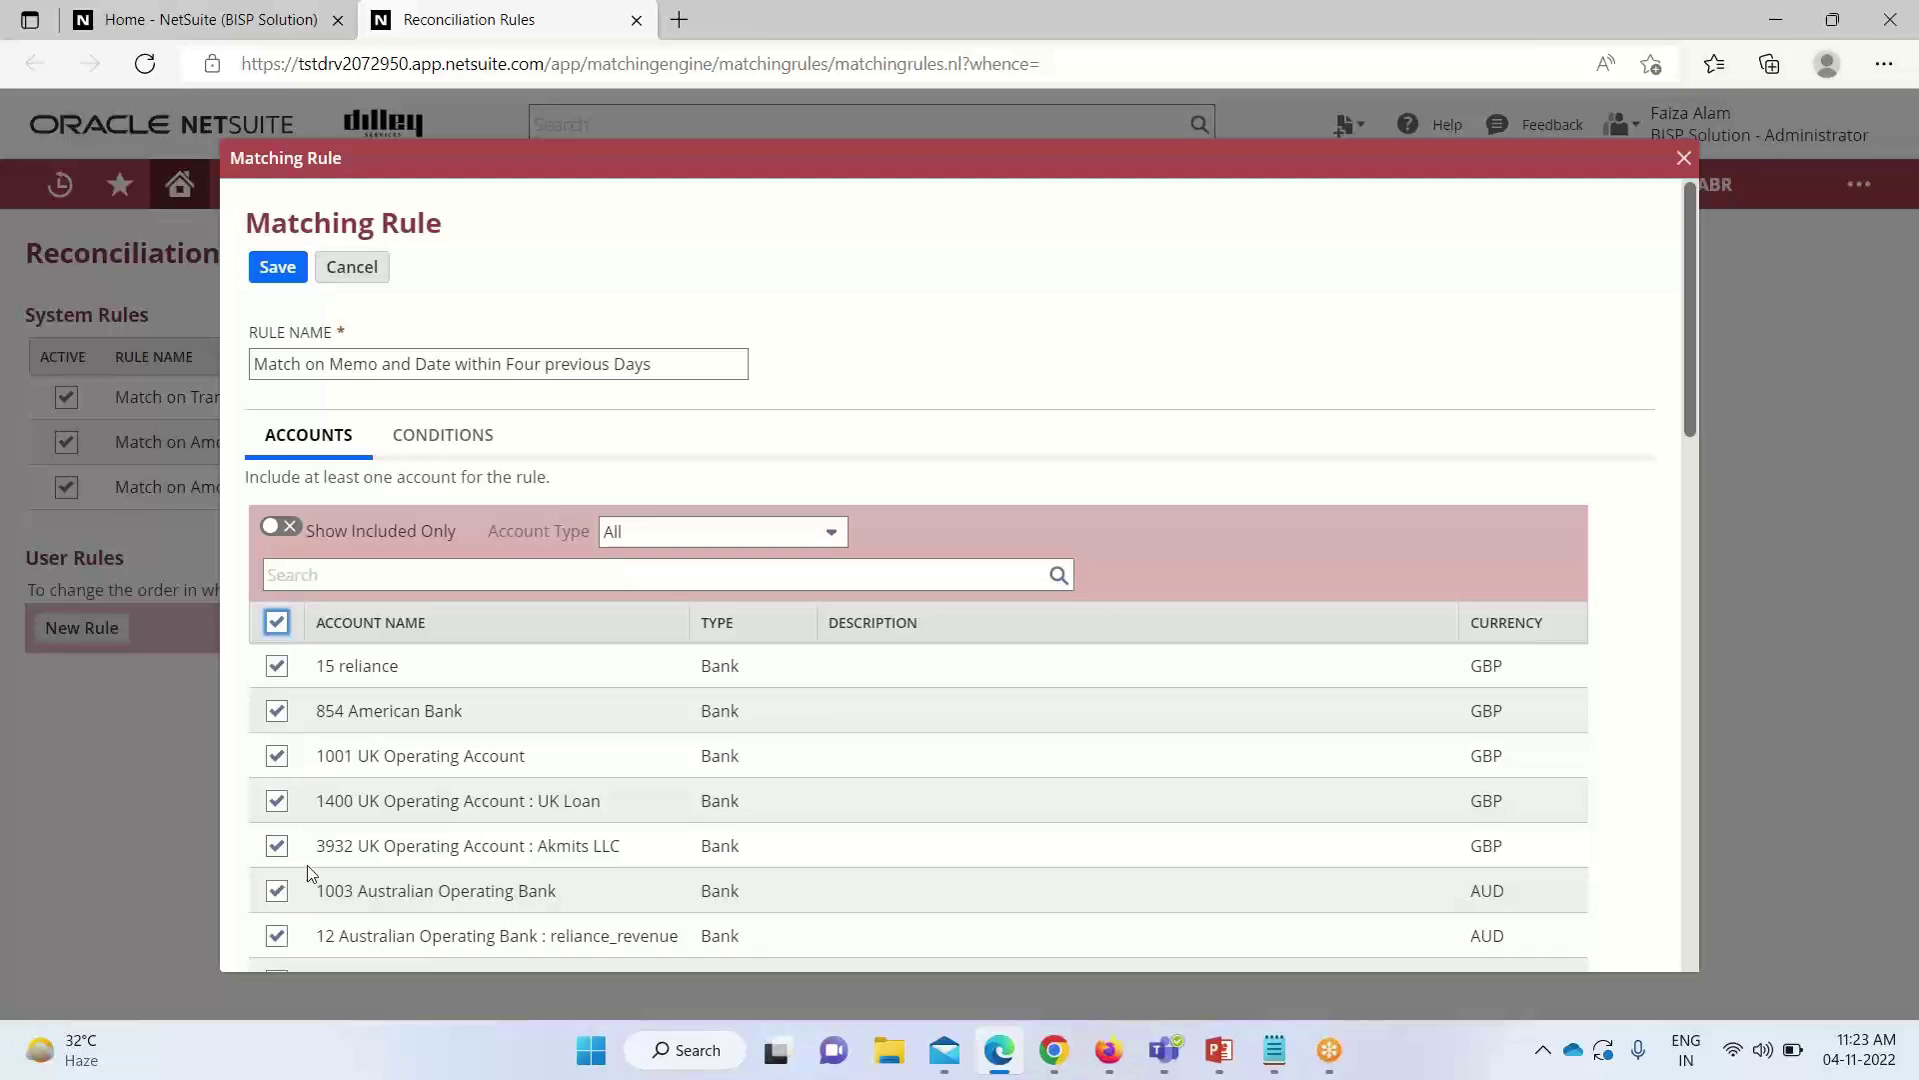
{"action": "left_click", "coordinate": [274, 623]}
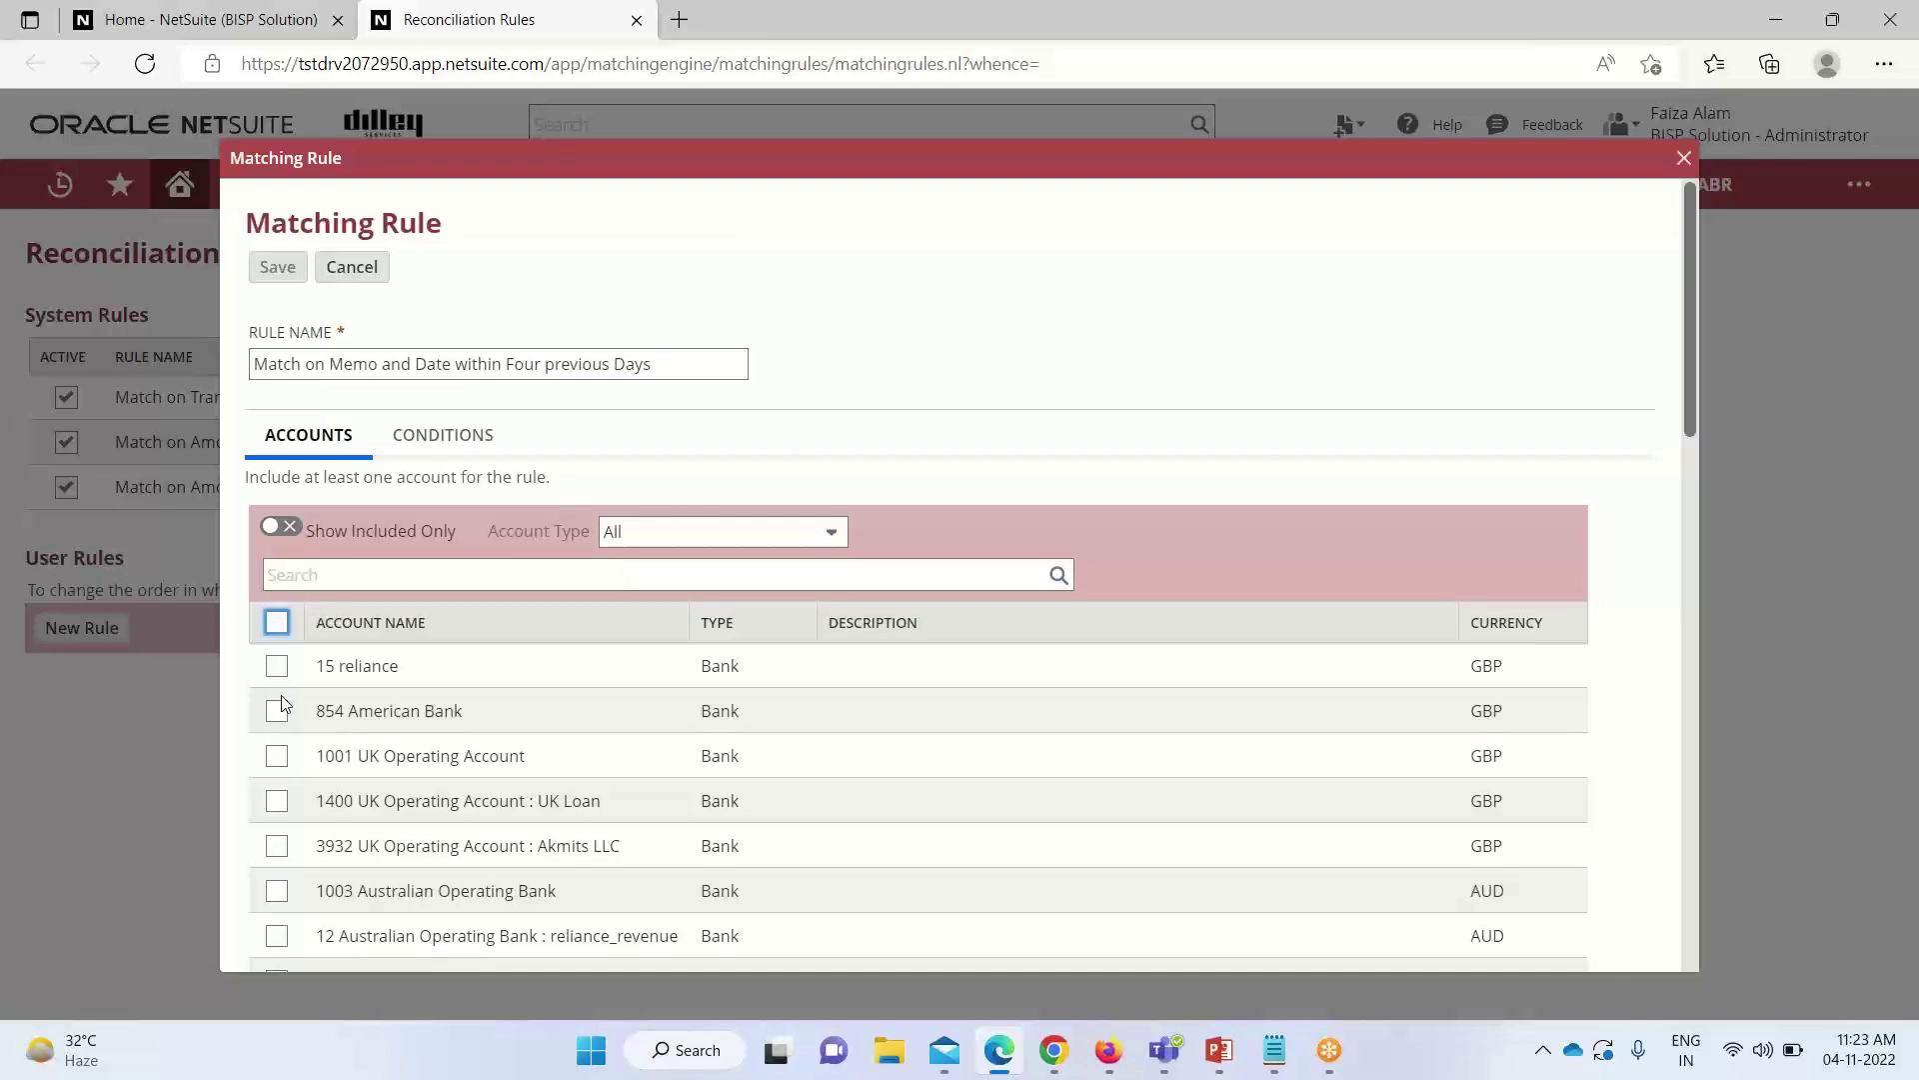
- Tick 854 American Bank, UK Operating 1001, 1400, 3932, and 1003 Australian Operating Bank
{"action": "left_click", "coordinate": [278, 711]}
{"action": "left_click", "coordinate": [277, 756]}
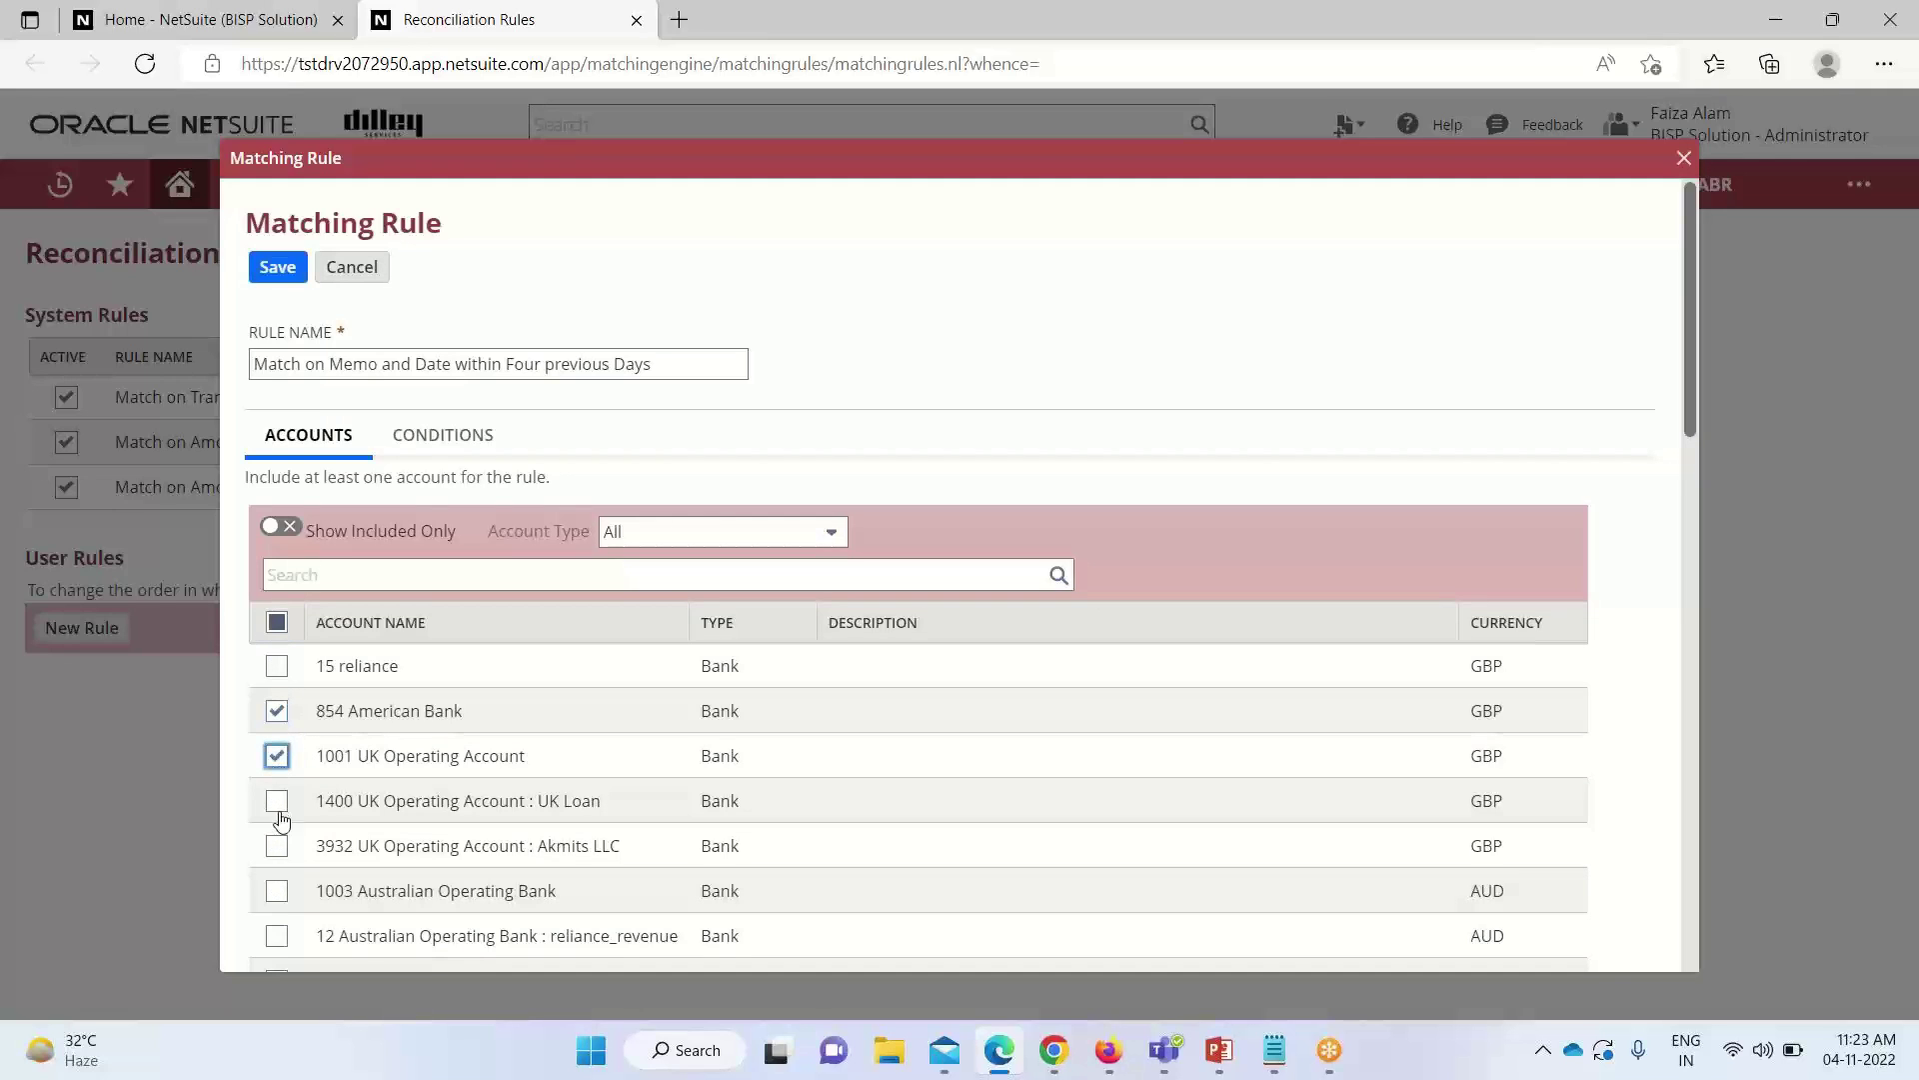
{"action": "left_click", "coordinate": [277, 800]}
{"action": "left_click", "coordinate": [275, 848]}
{"action": "left_click", "coordinate": [277, 890]}
{"action": "scroll", "coordinate": [769, 708], "scroll_direction": "down", "scroll_amount": 3}
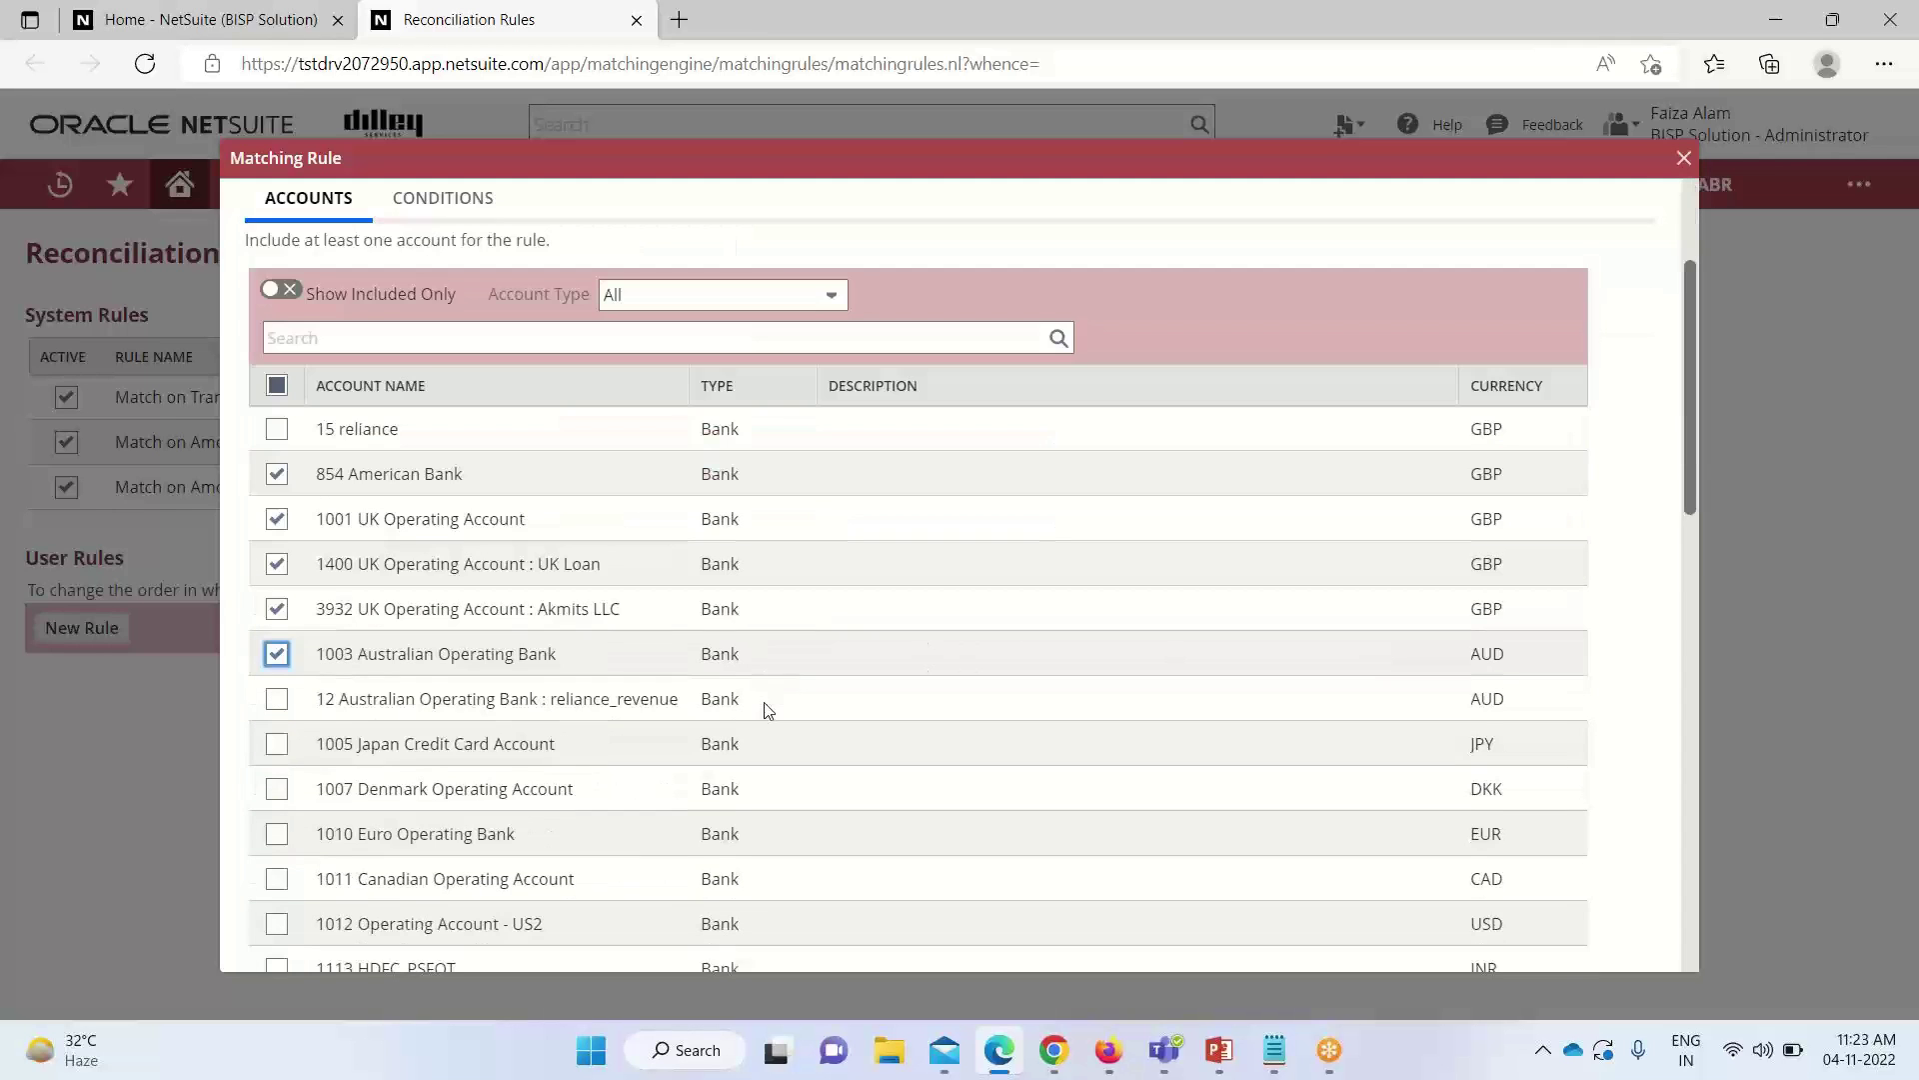
{"action": "scroll", "coordinate": [768, 709], "scroll_direction": "down", "scroll_amount": 4}
{"action": "scroll", "coordinate": [768, 708], "scroll_direction": "up", "scroll_amount": 1}
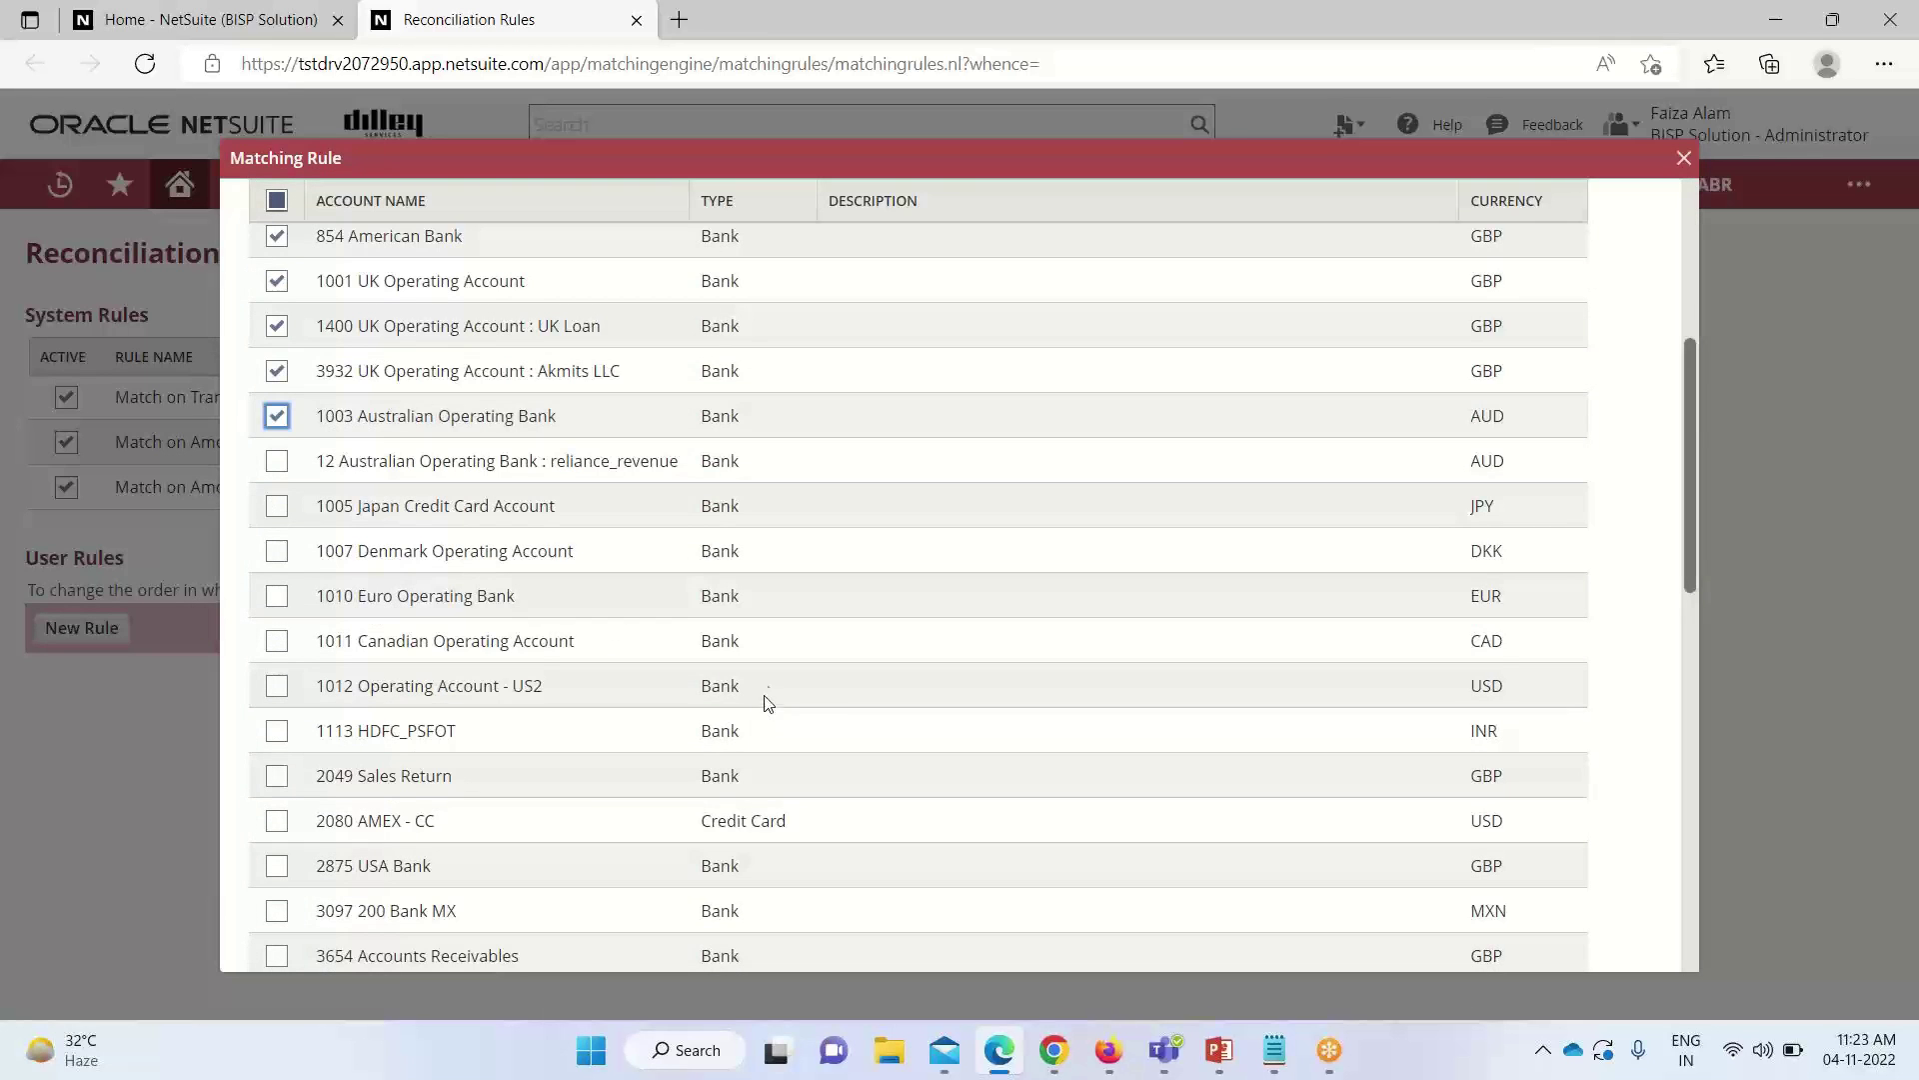
{"action": "scroll", "coordinate": [819, 625], "scroll_direction": "up", "scroll_amount": 6}
{"action": "scroll", "coordinate": [827, 497], "scroll_direction": "down", "scroll_amount": 3}
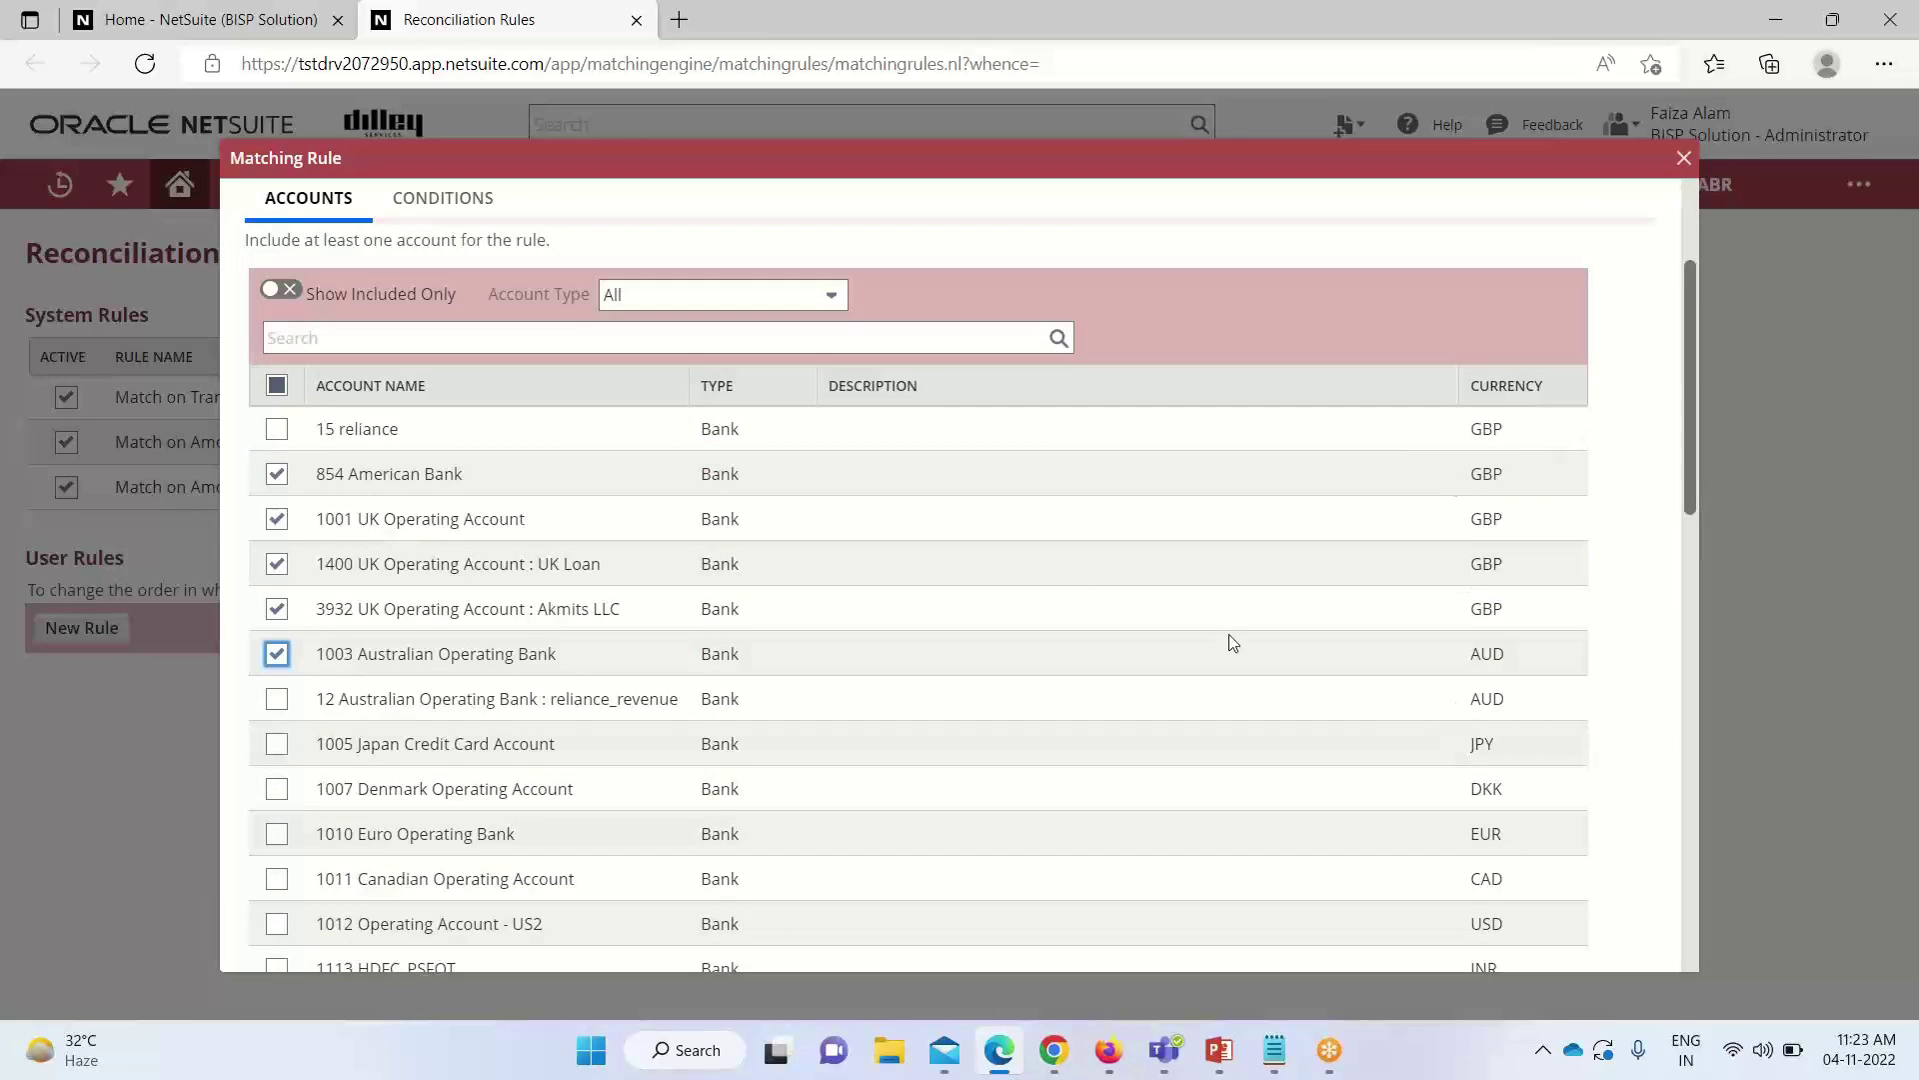
{"action": "scroll", "coordinate": [1072, 556], "scroll_direction": "up", "scroll_amount": 1}
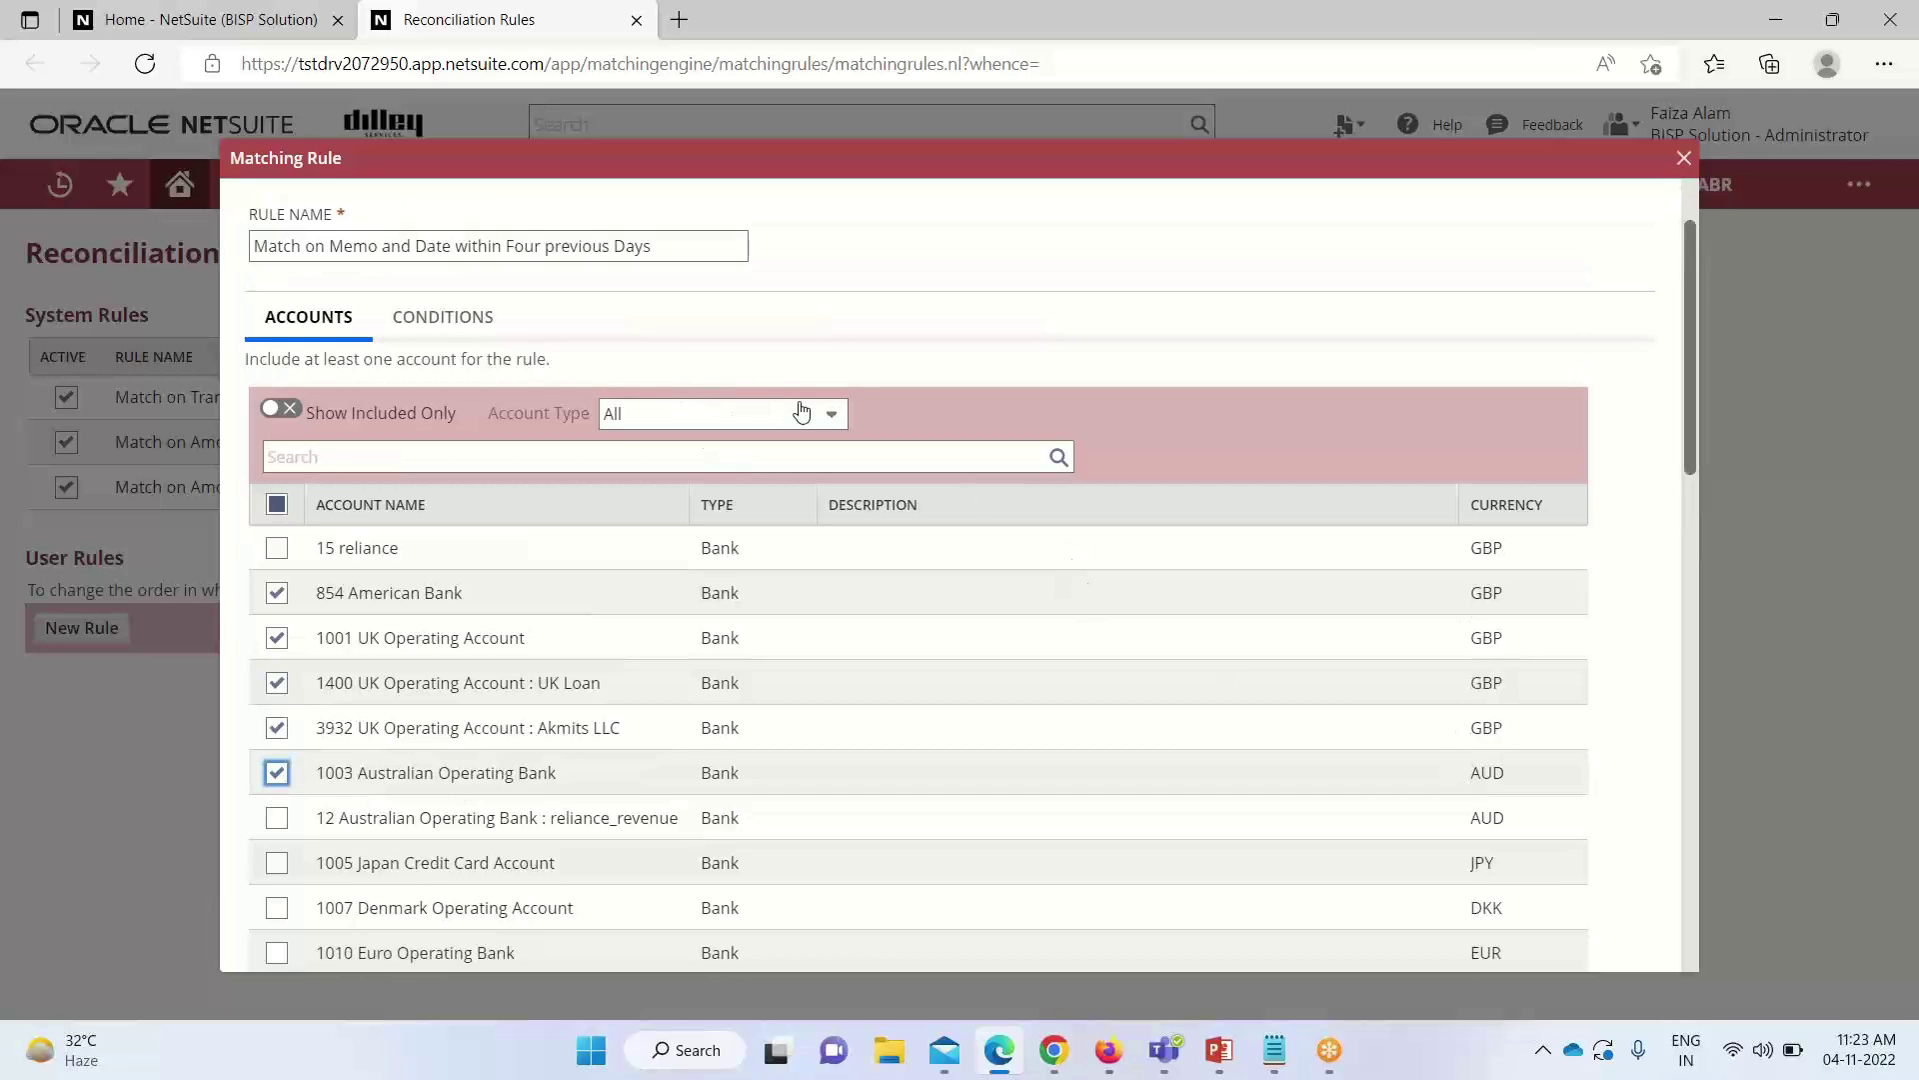
- Review the included accounts, then filter the account list to Bank accounts
{"action": "left_click", "coordinate": [278, 413]}
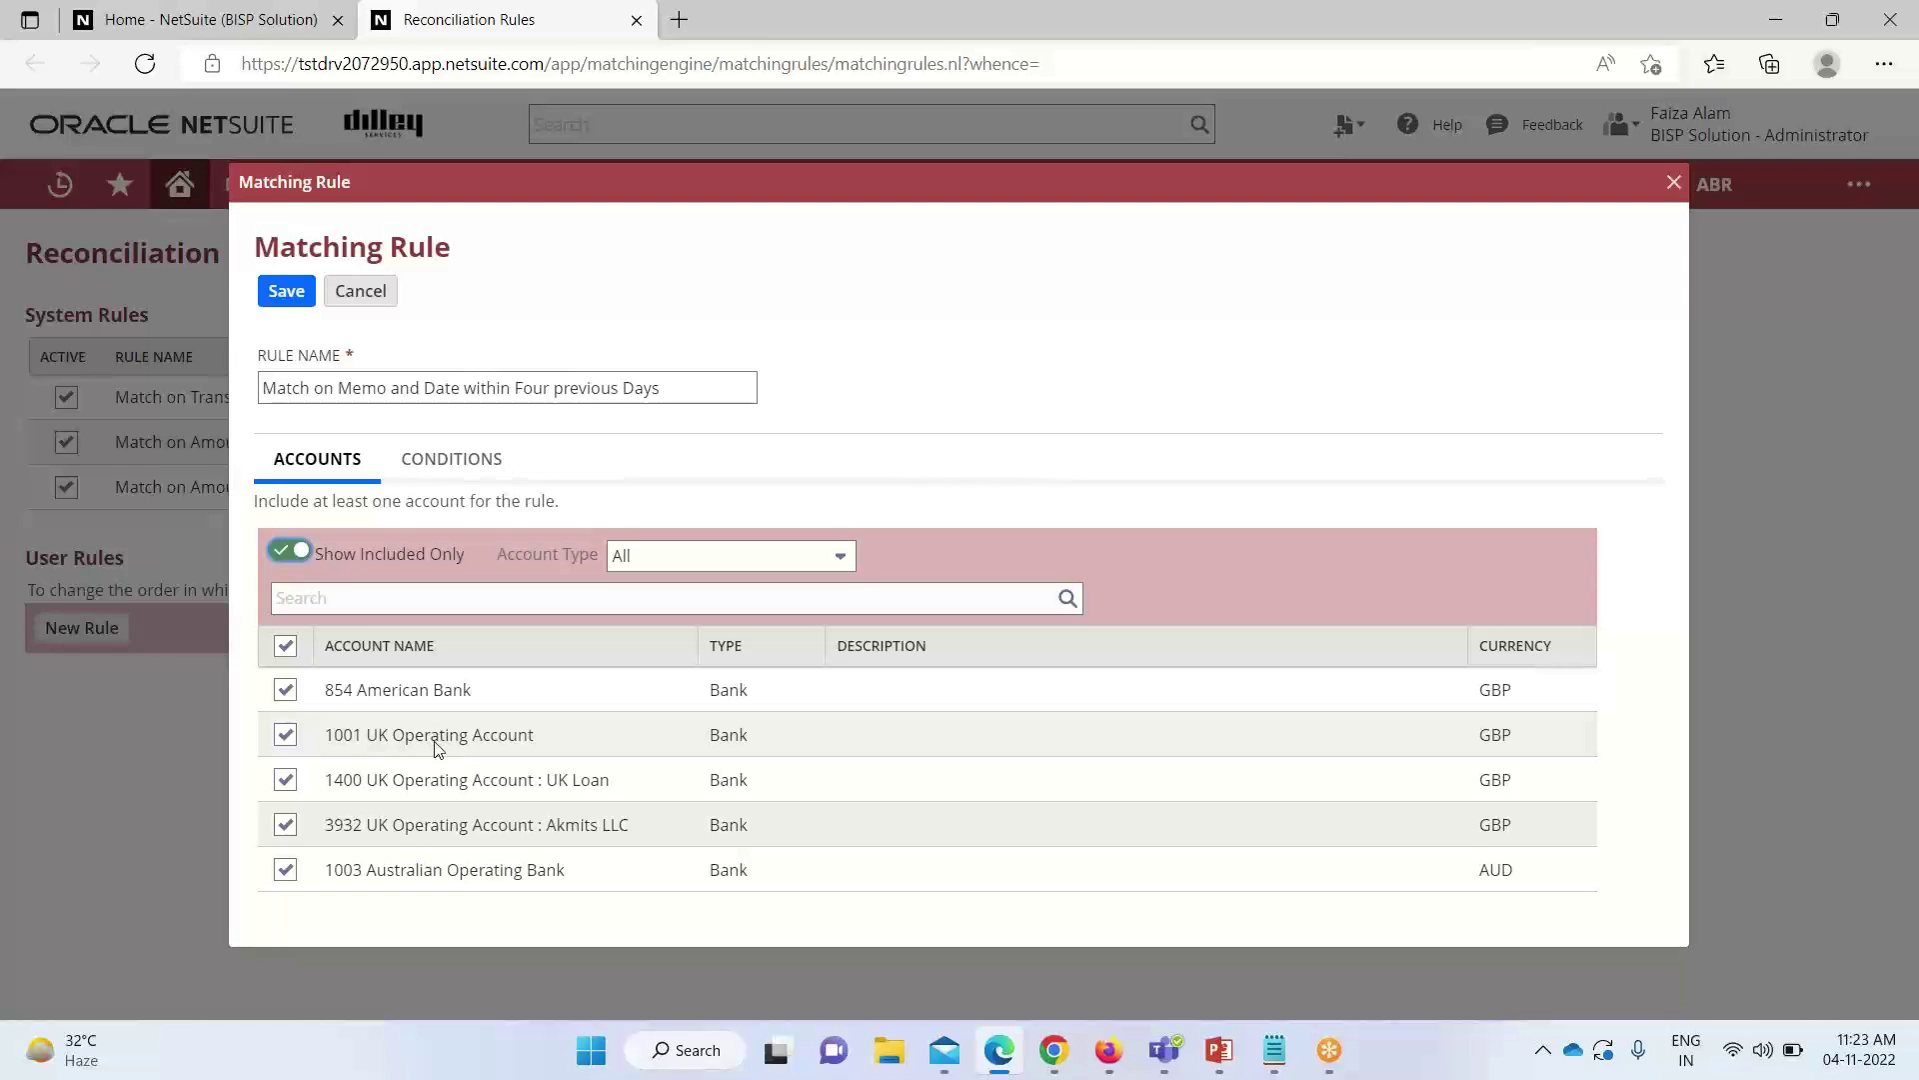
{"action": "left_click", "coordinate": [292, 551]}
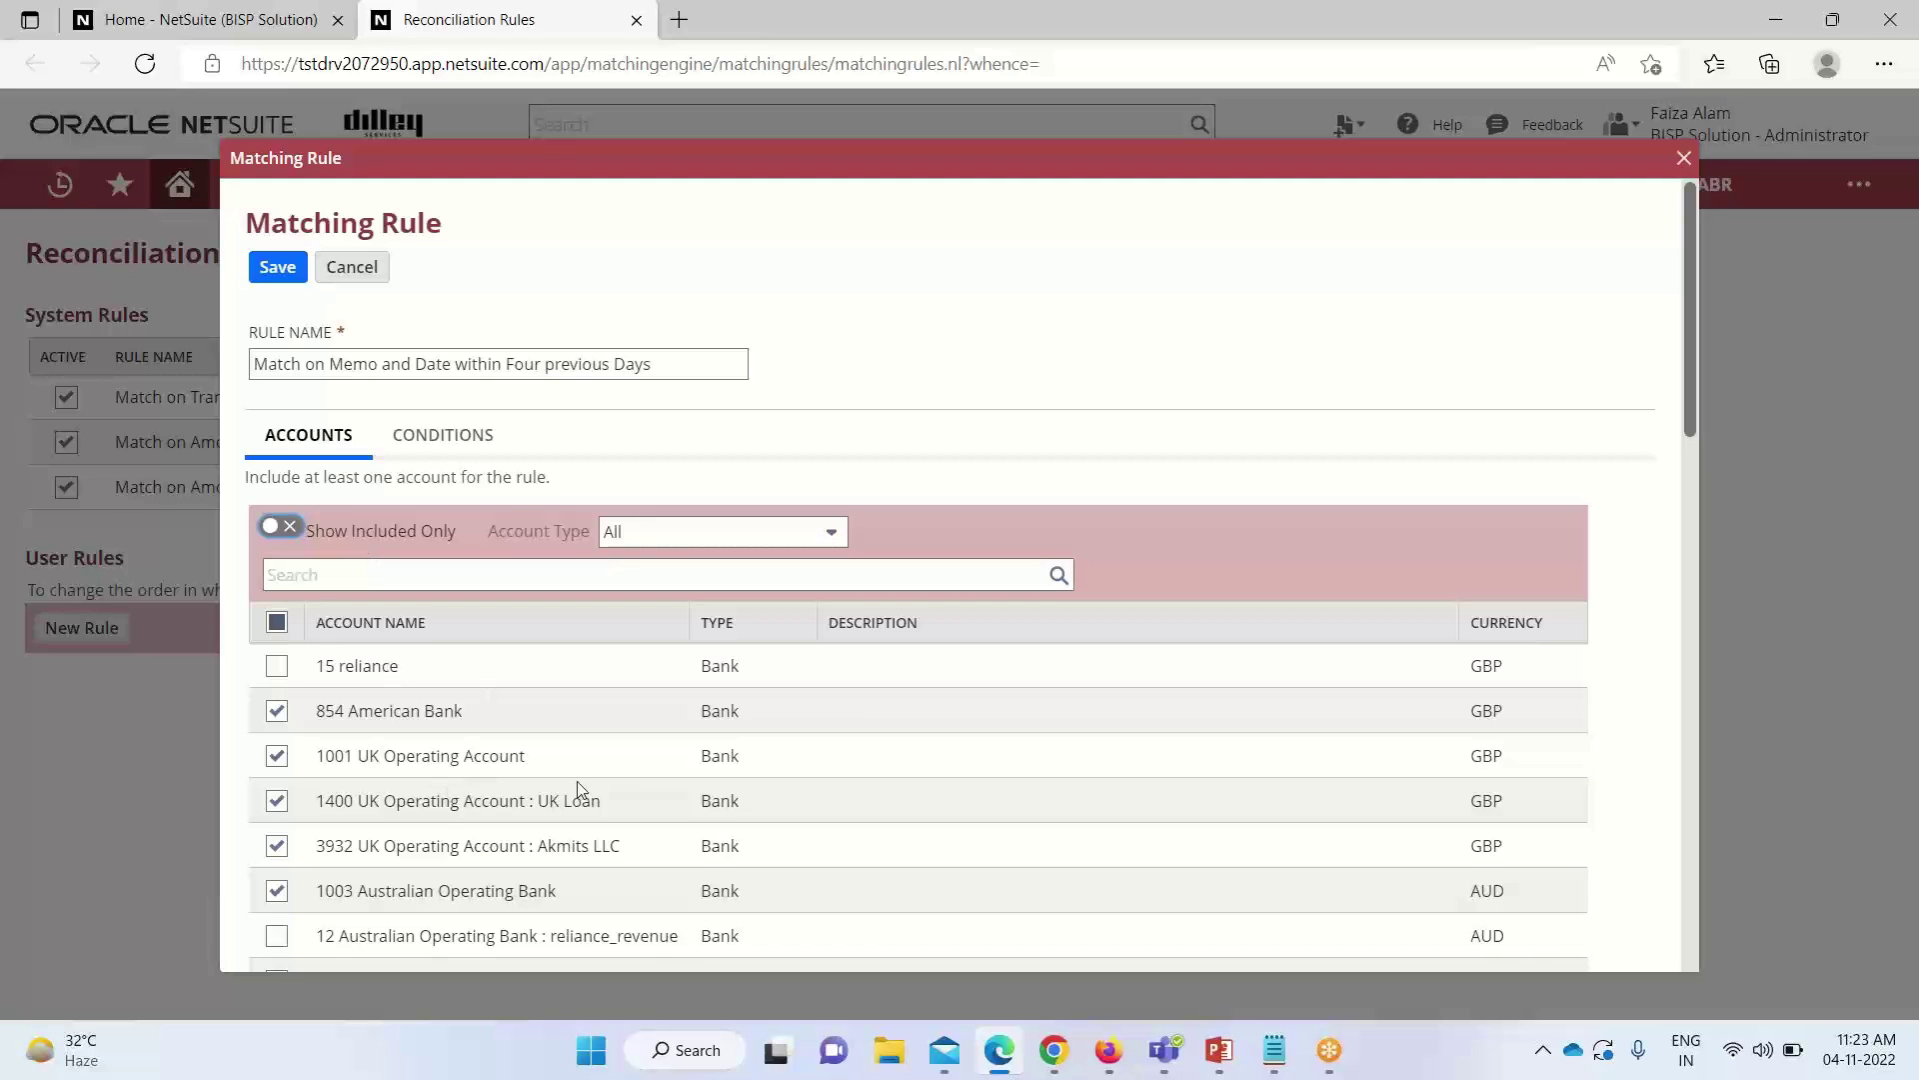
{"action": "left_click", "coordinate": [827, 536]}
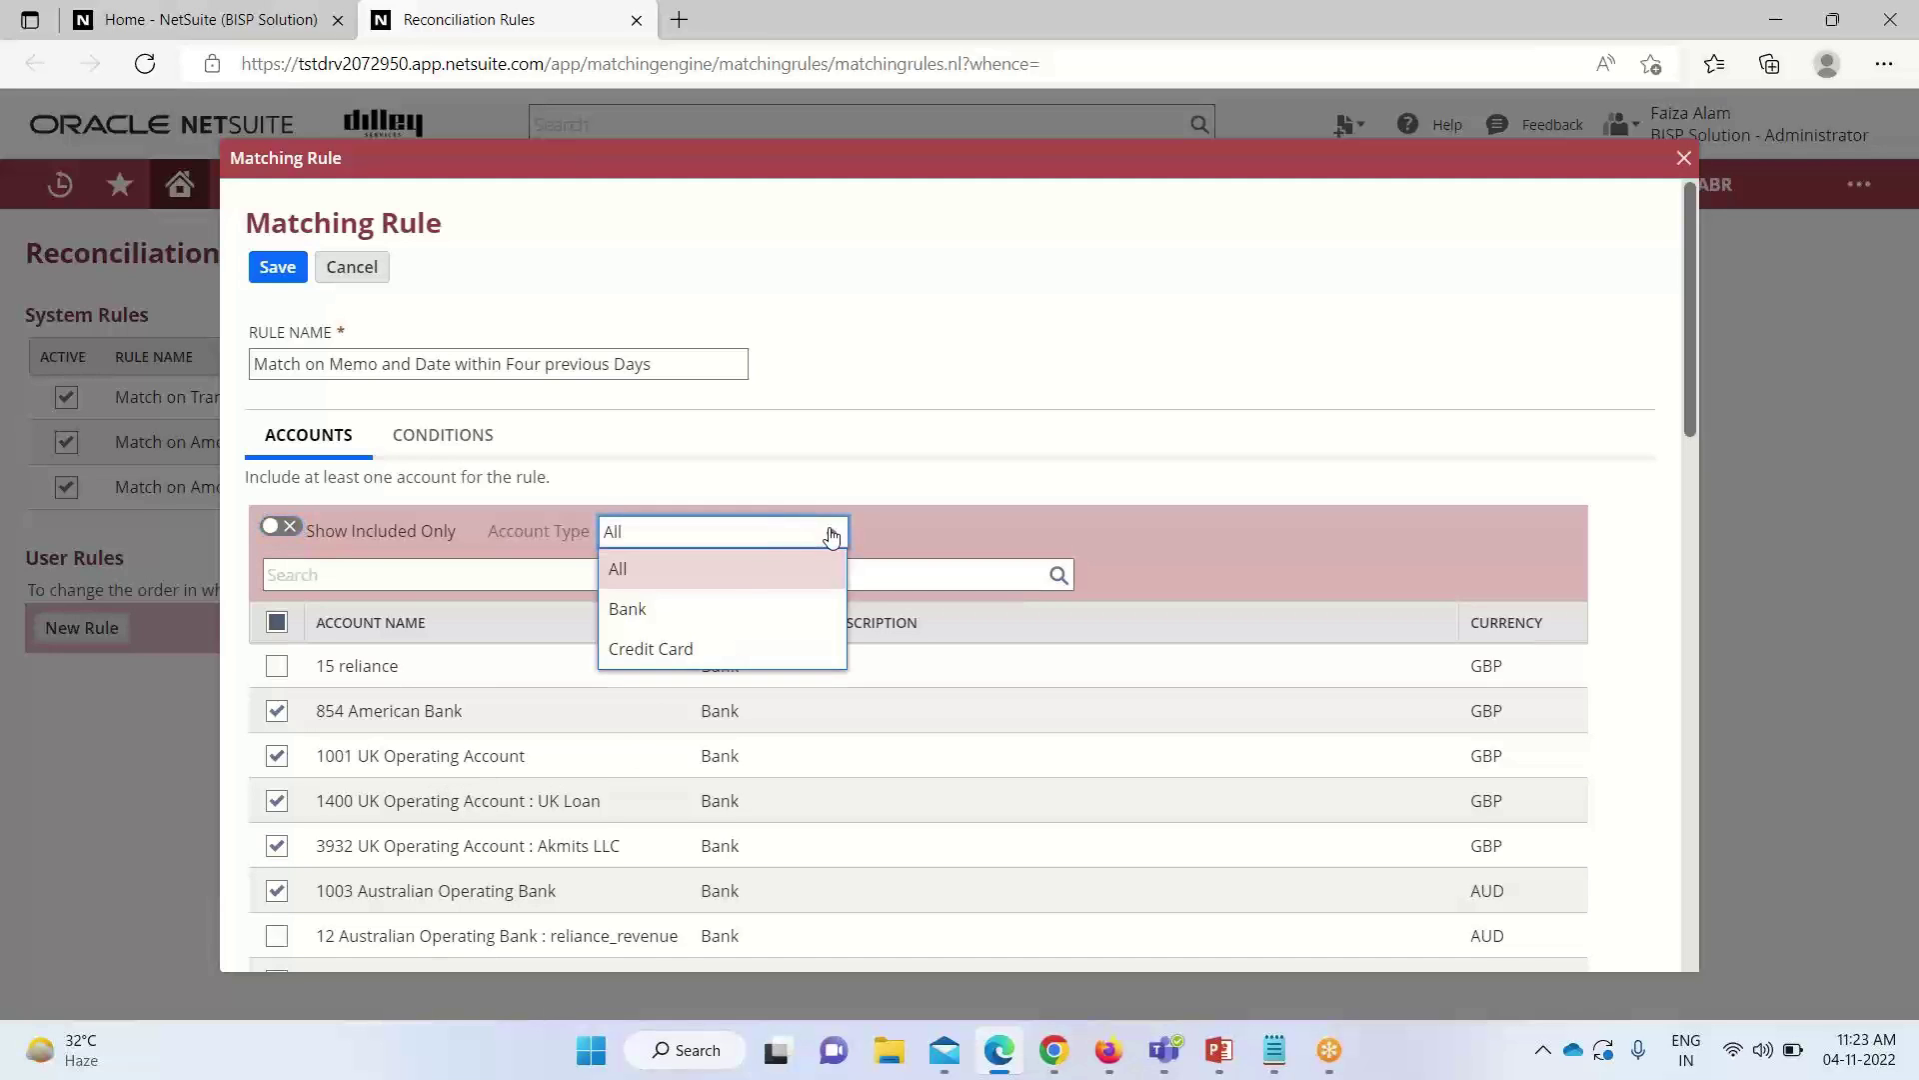
{"action": "left_click", "coordinate": [710, 619]}
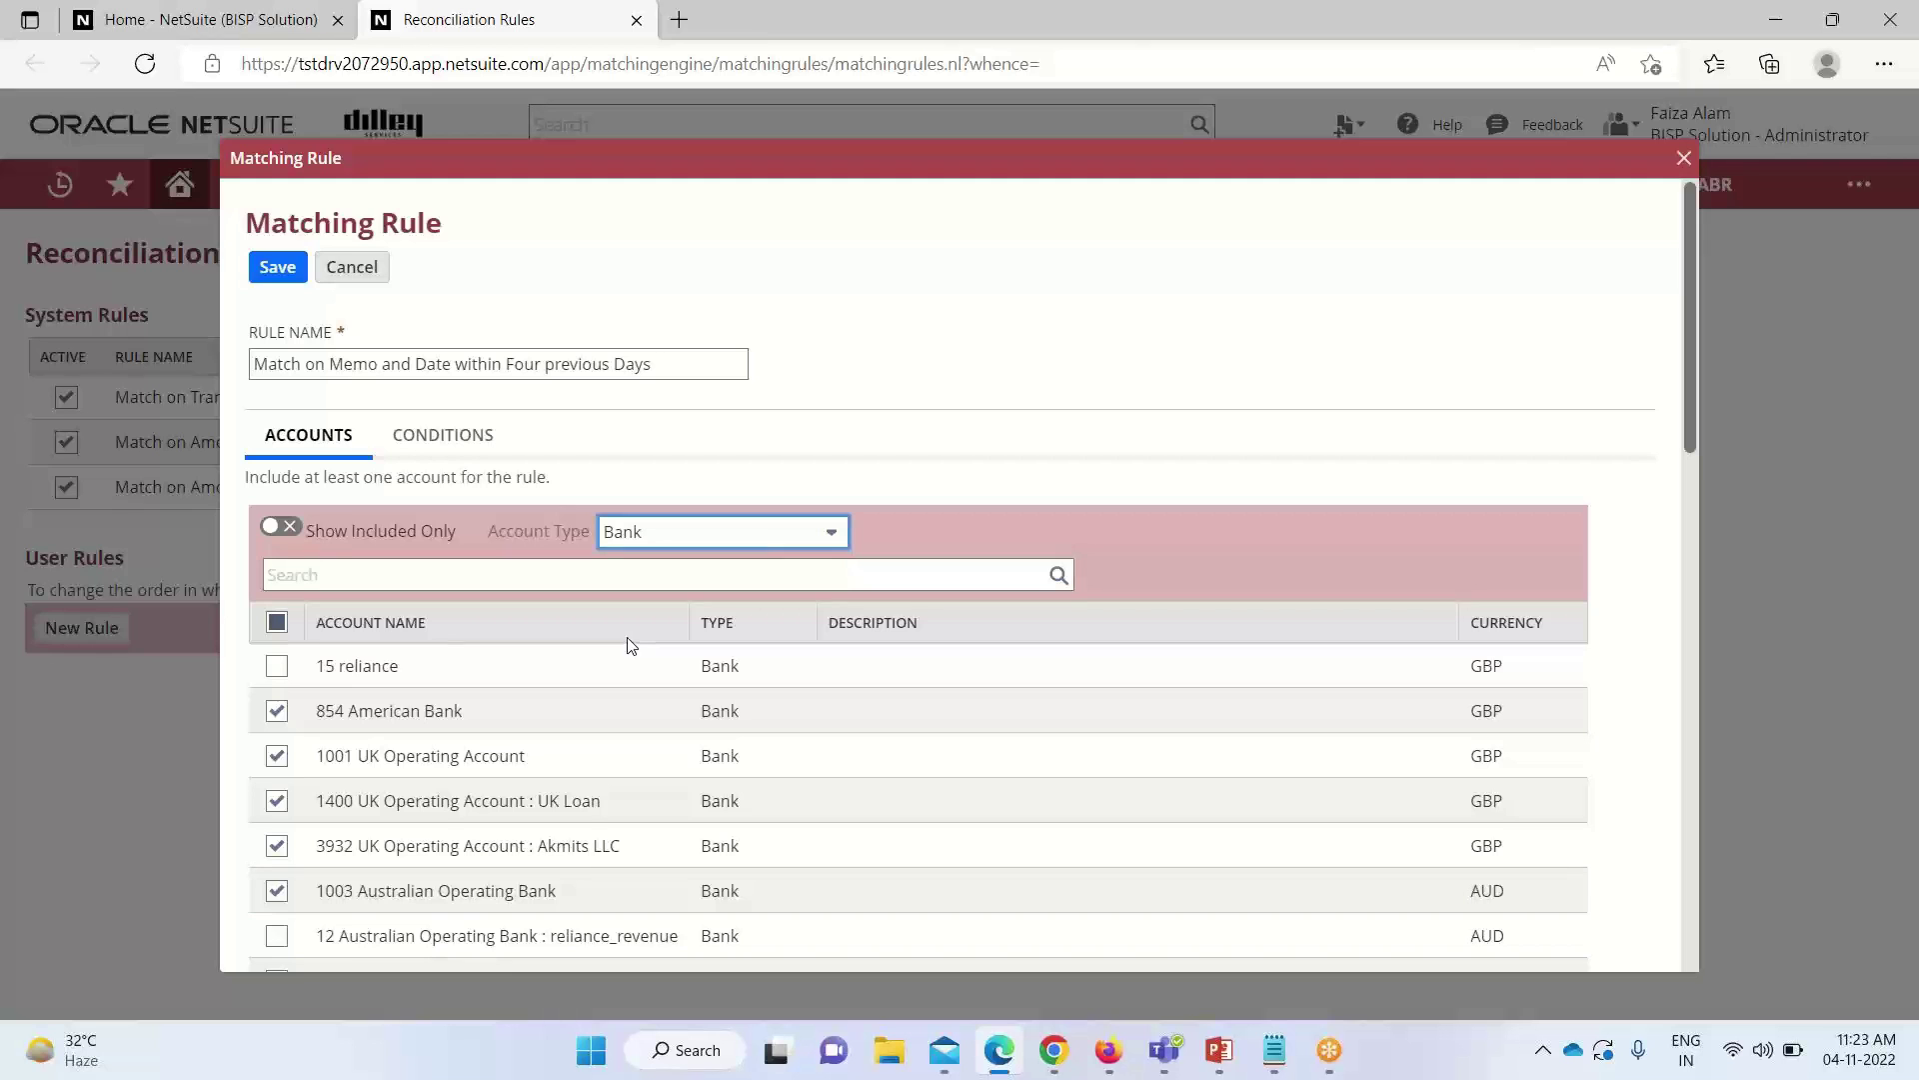
{"action": "scroll", "coordinate": [686, 700], "scroll_direction": "down", "scroll_amount": 10}
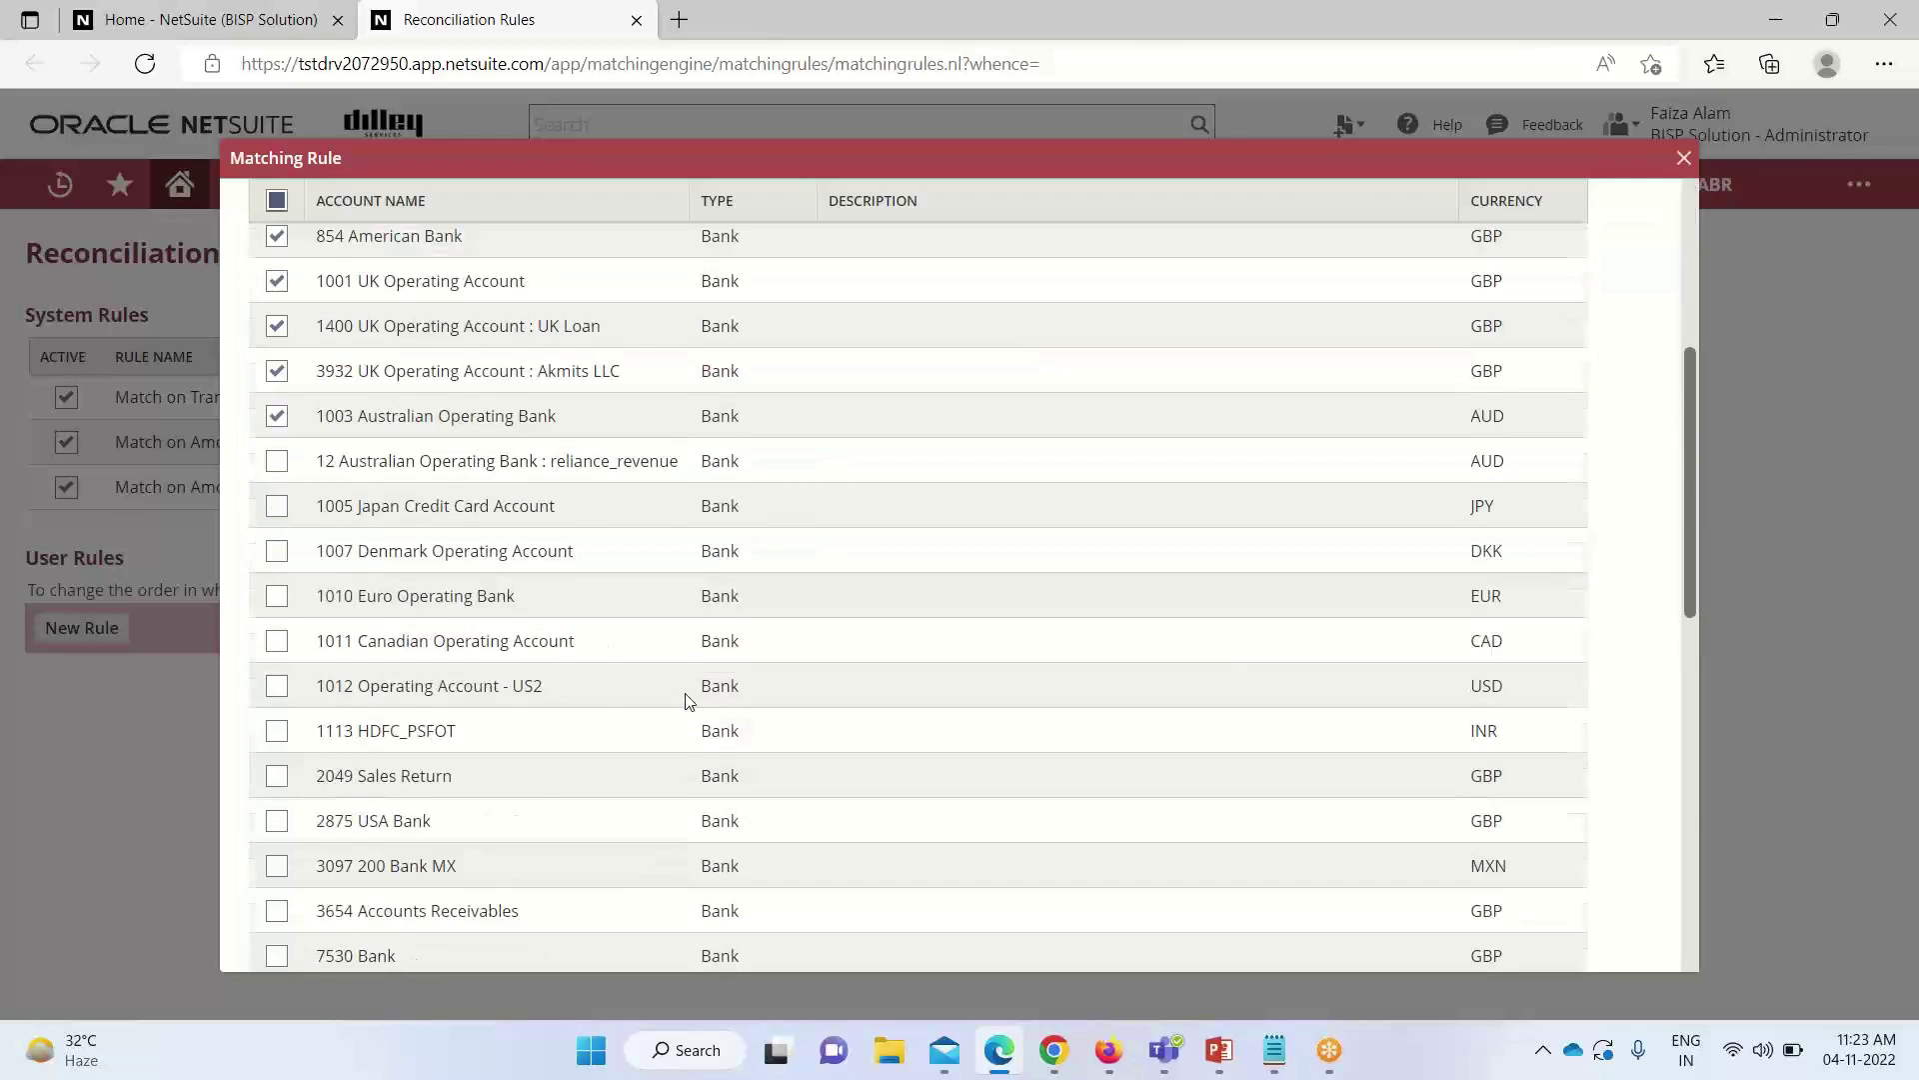
{"action": "scroll", "coordinate": [686, 700], "scroll_direction": "down", "scroll_amount": 5}
{"action": "scroll", "coordinate": [679, 671], "scroll_direction": "up", "scroll_amount": 15}
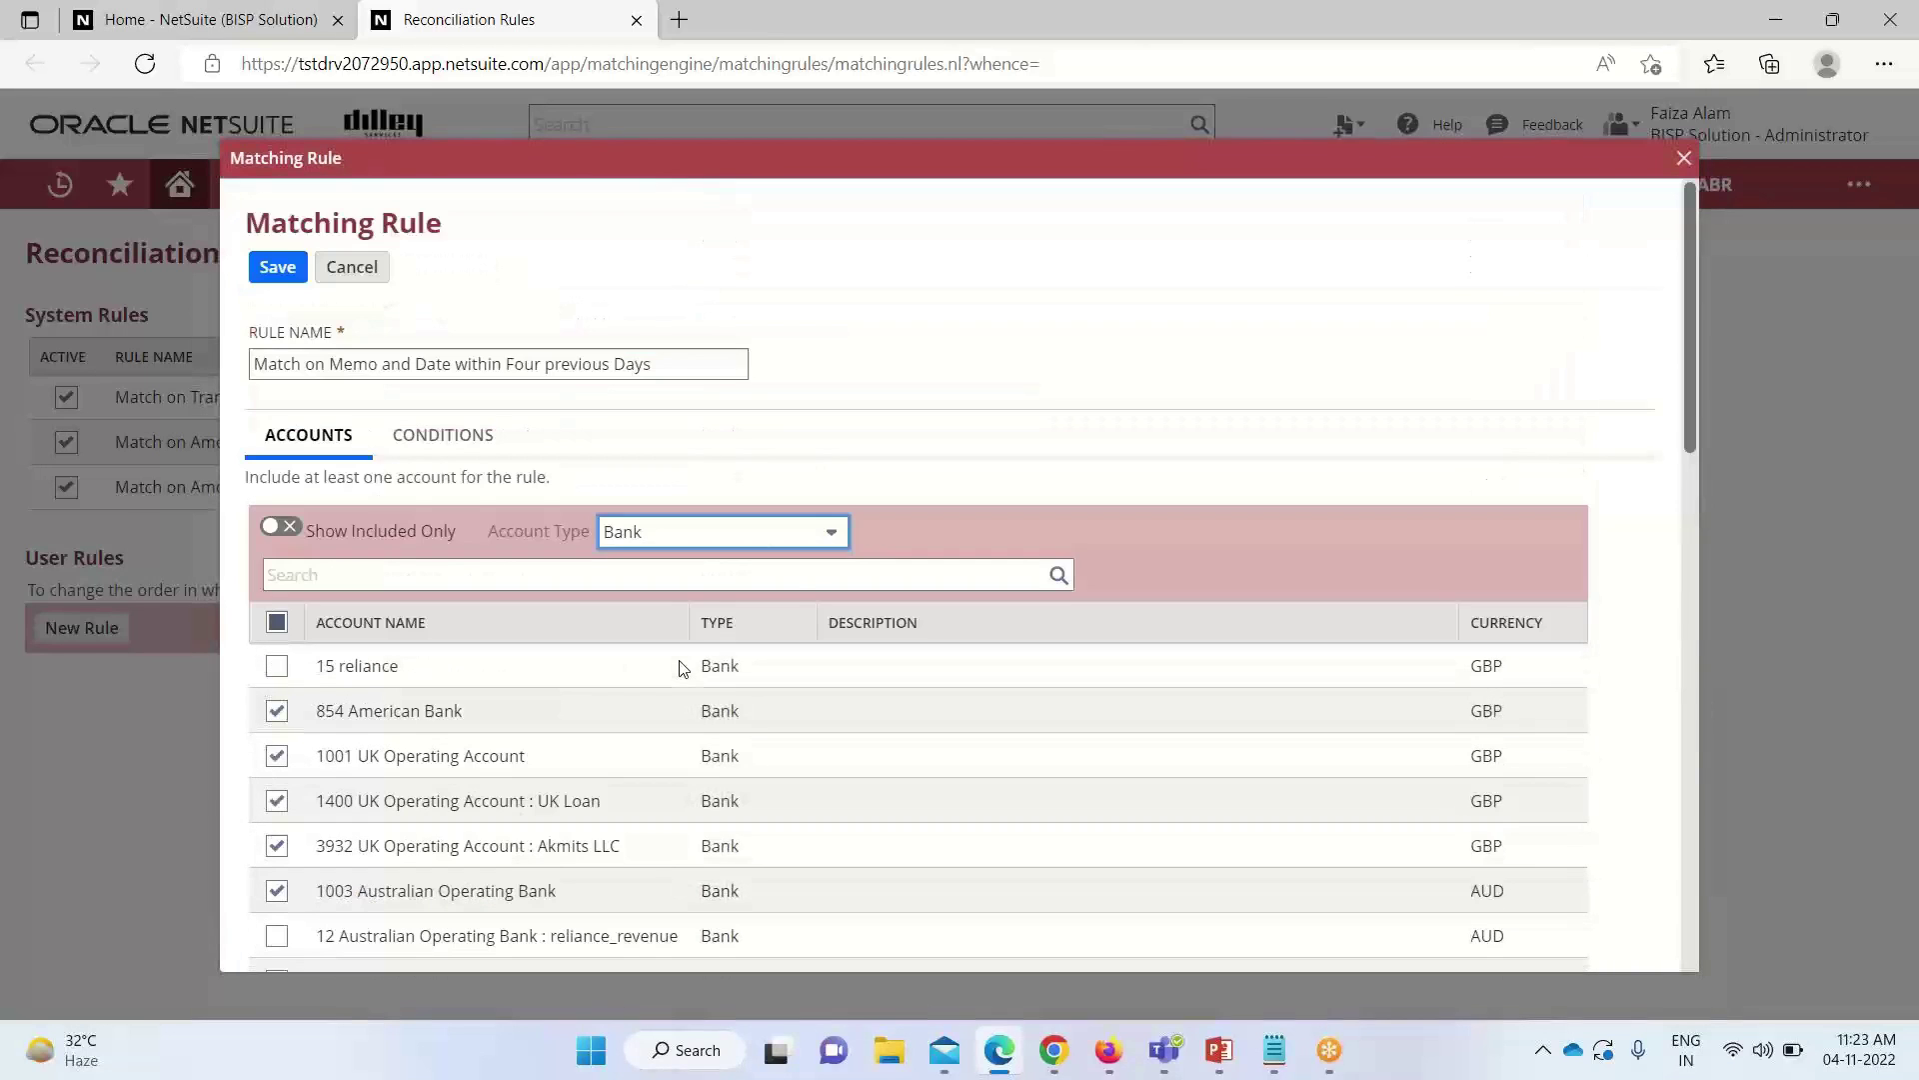
- Filter to Credit Card accounts, reset to all types, and go to Conditions
{"action": "left_click", "coordinate": [842, 532]}
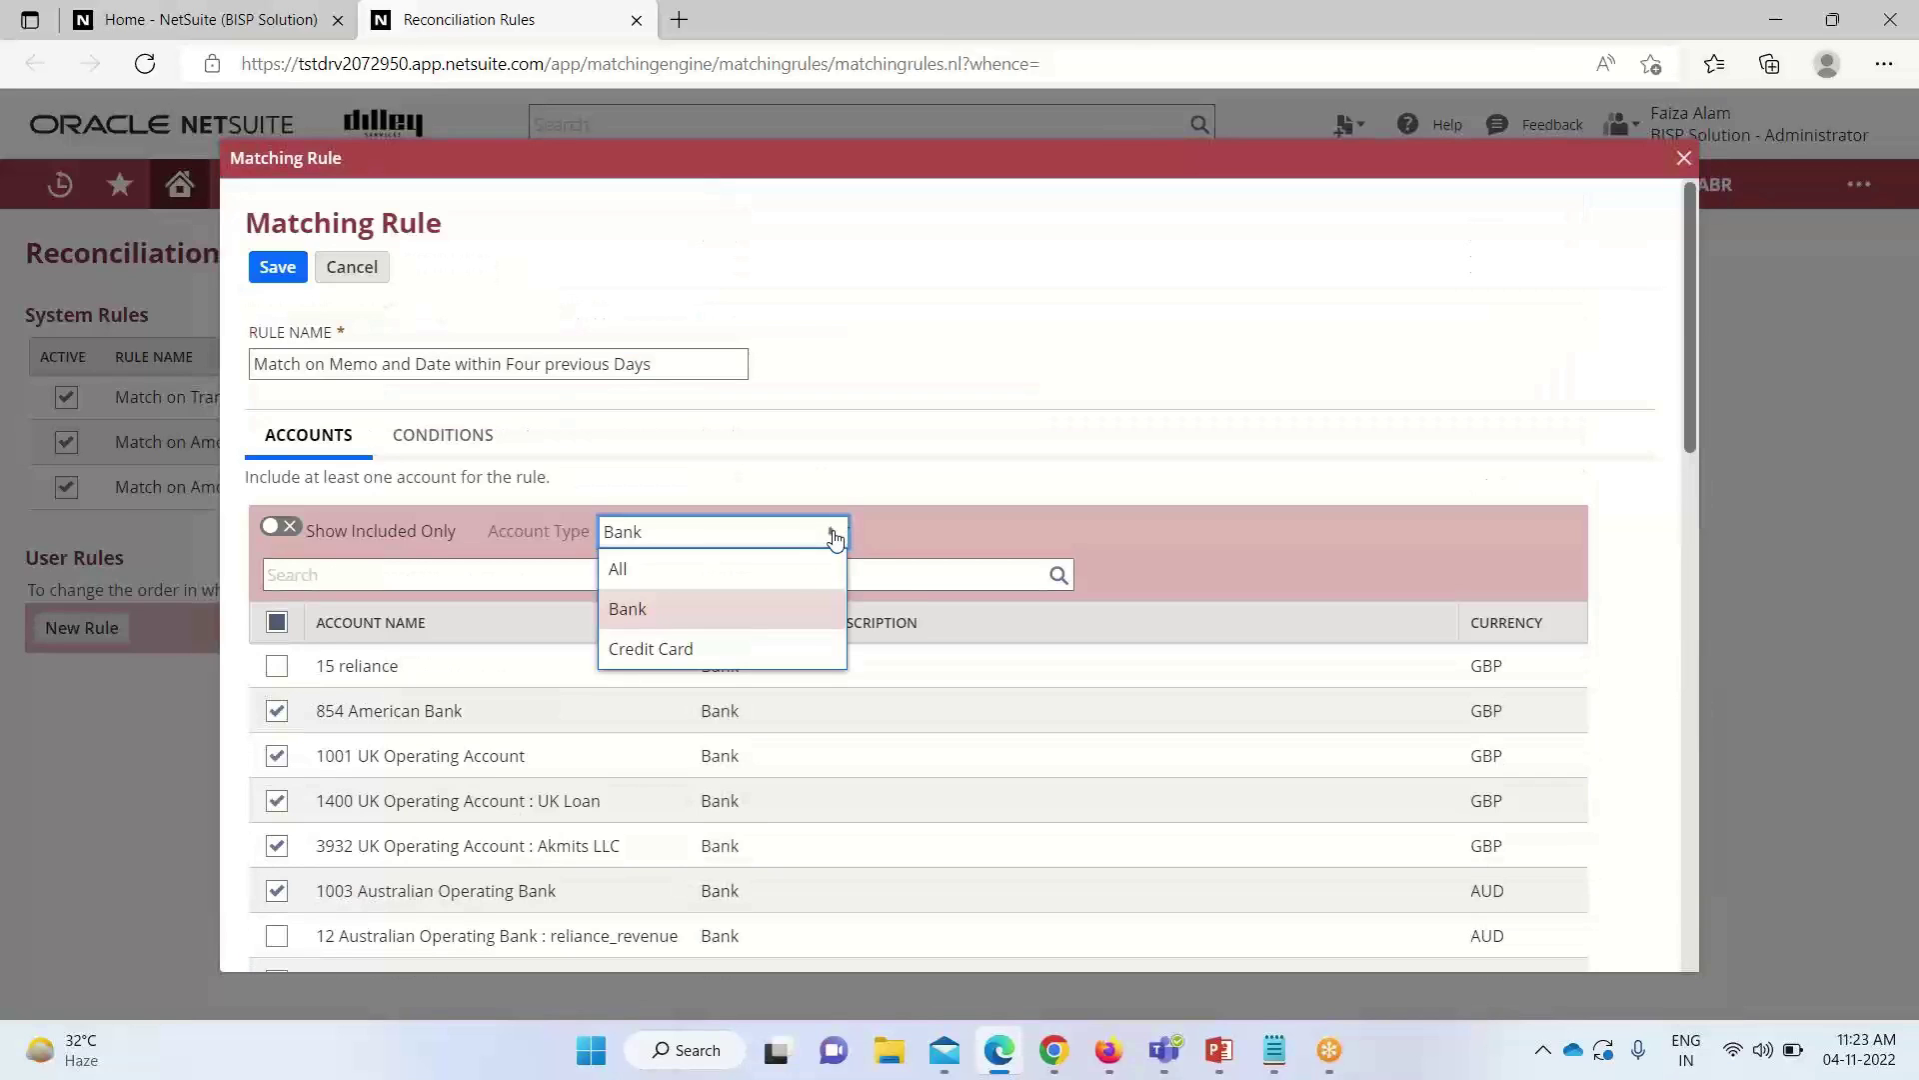
{"action": "left_click", "coordinate": [741, 651]}
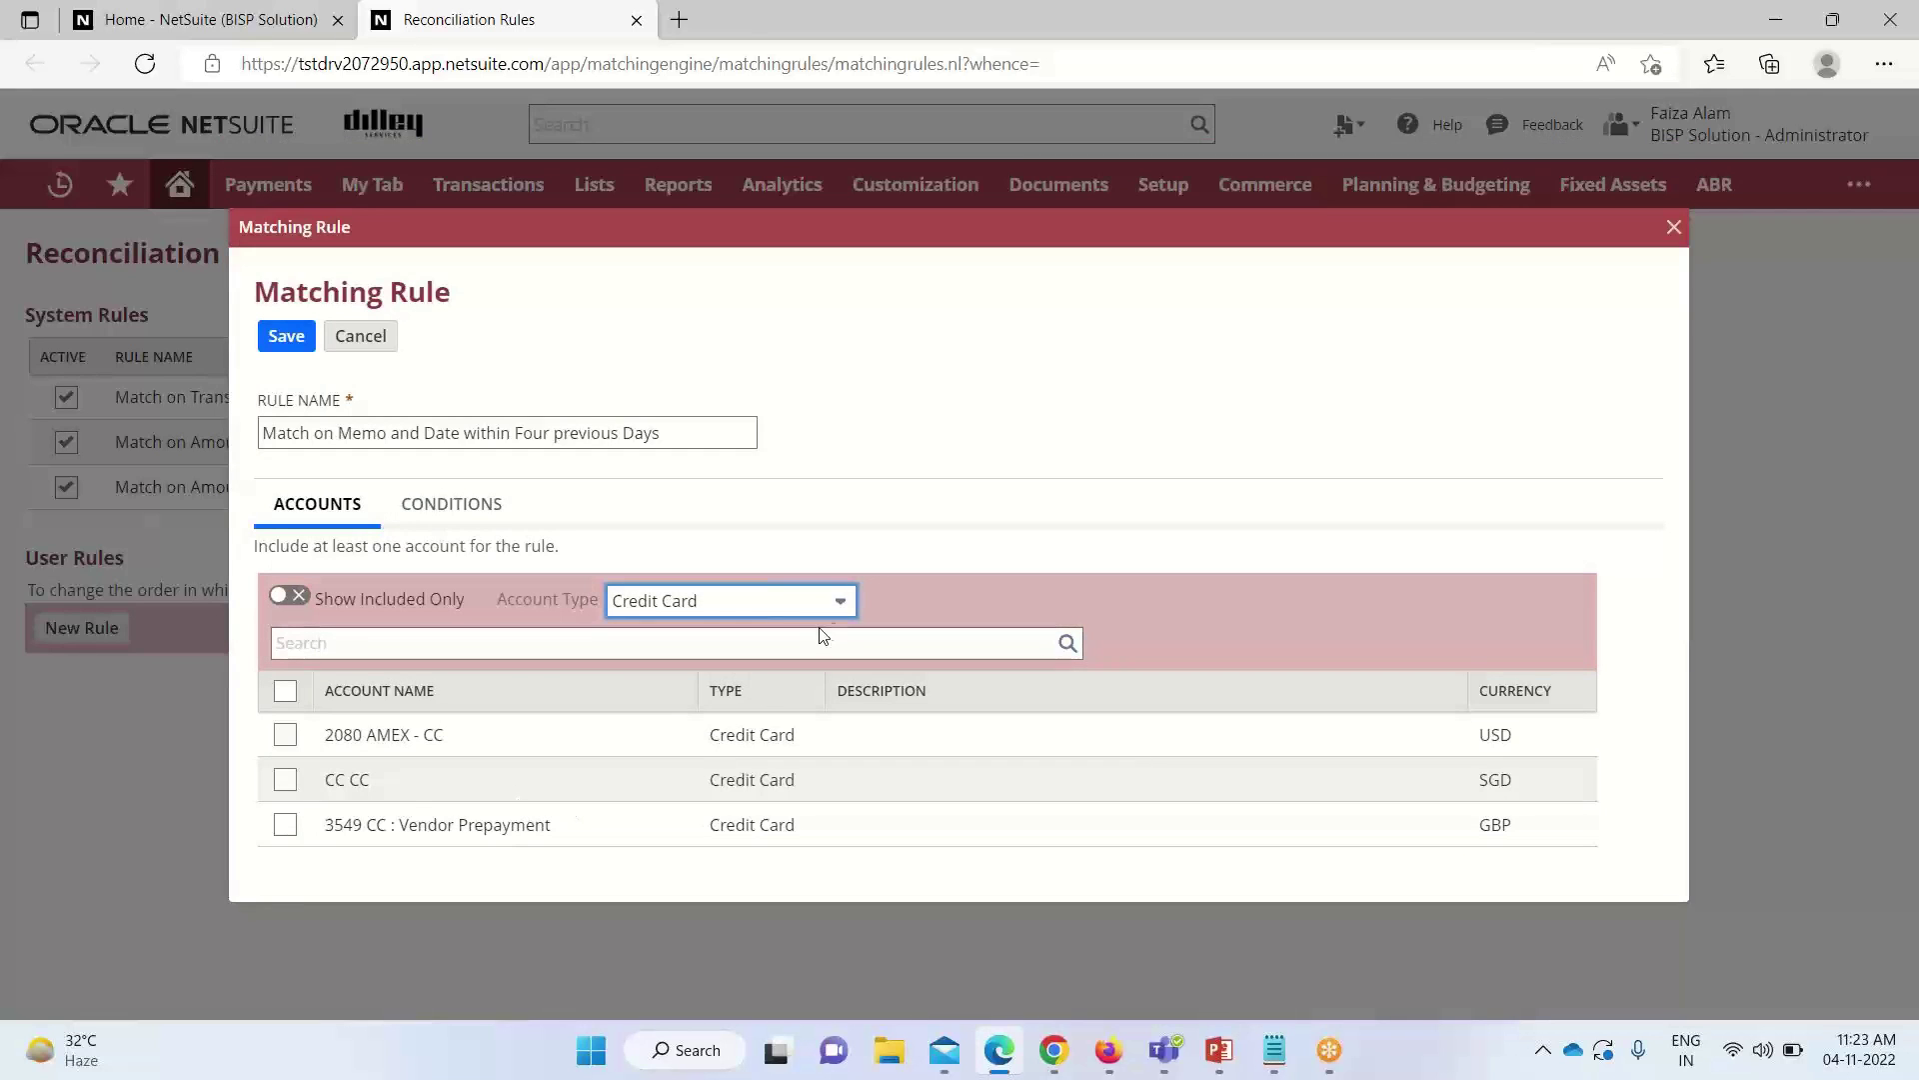
{"action": "left_click", "coordinate": [837, 601]}
{"action": "left_click", "coordinate": [763, 650]}
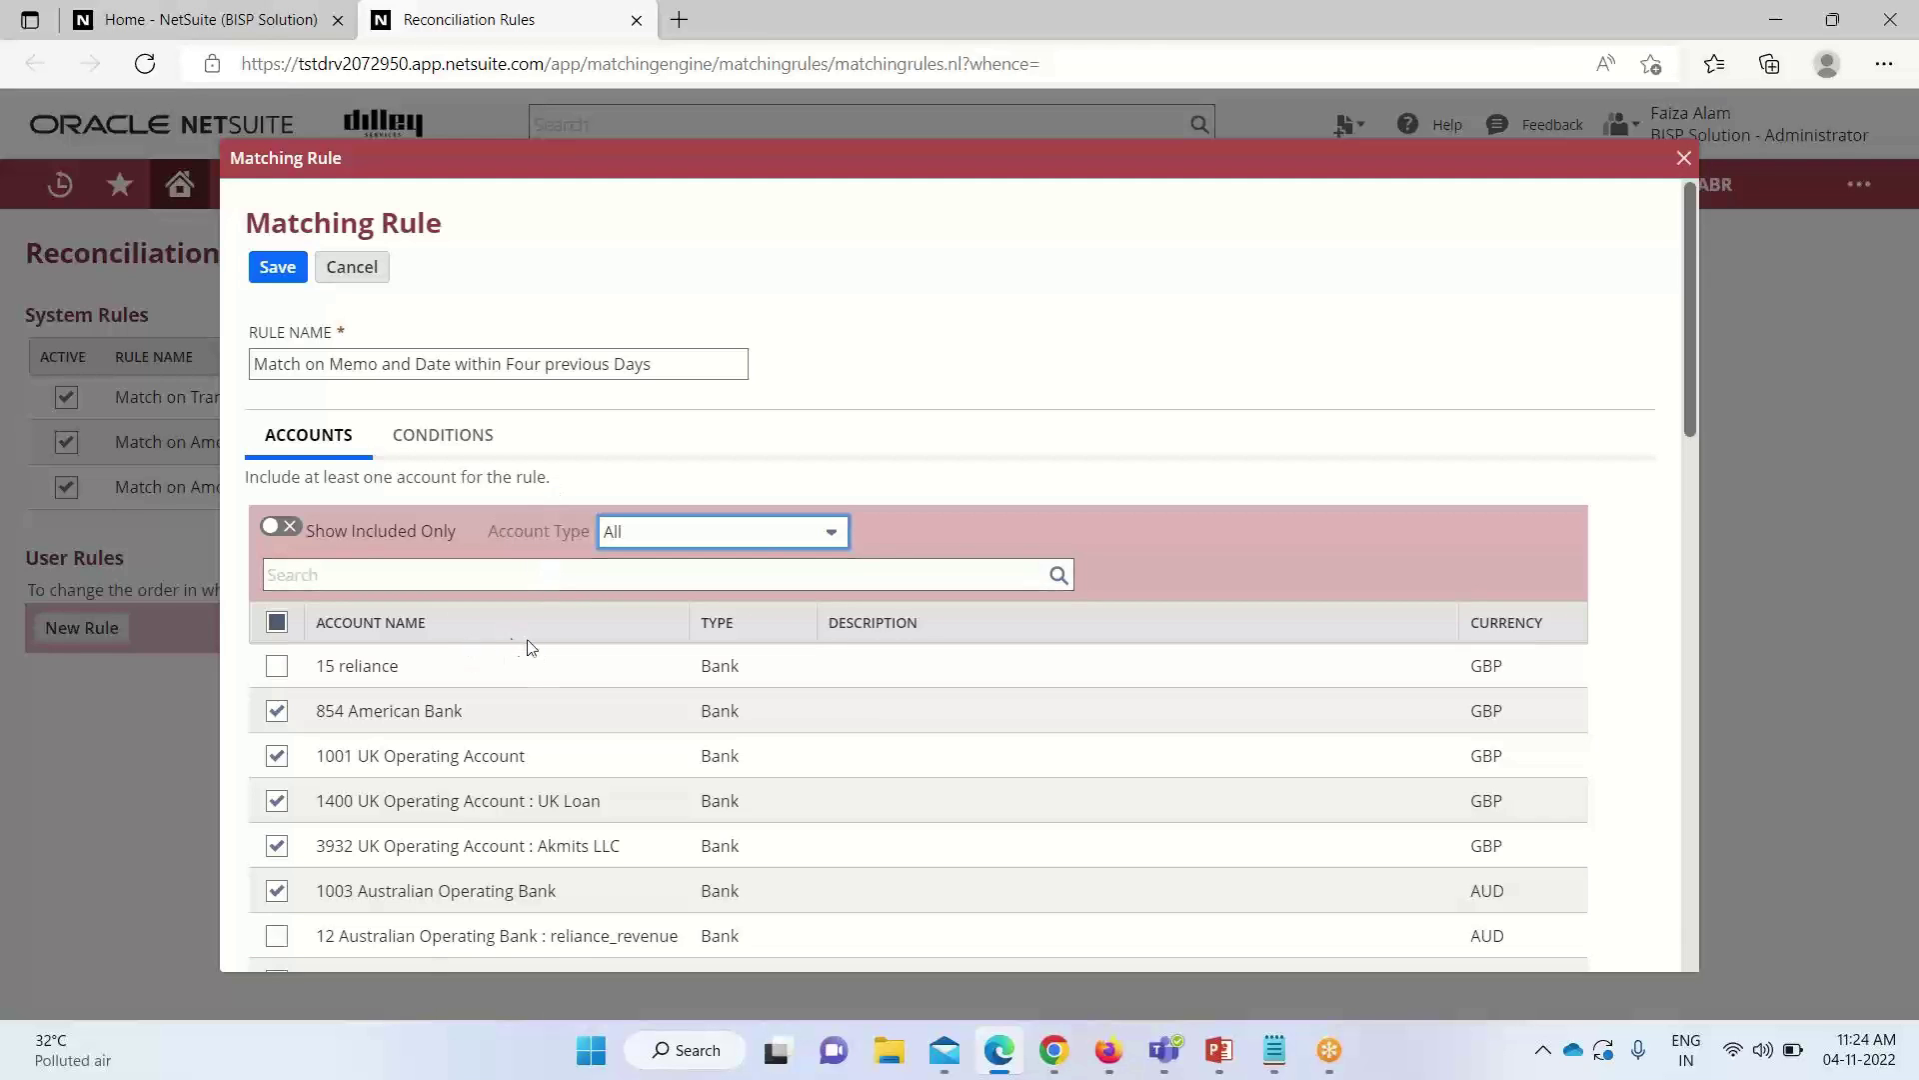
{"action": "left_click", "coordinate": [457, 438]}
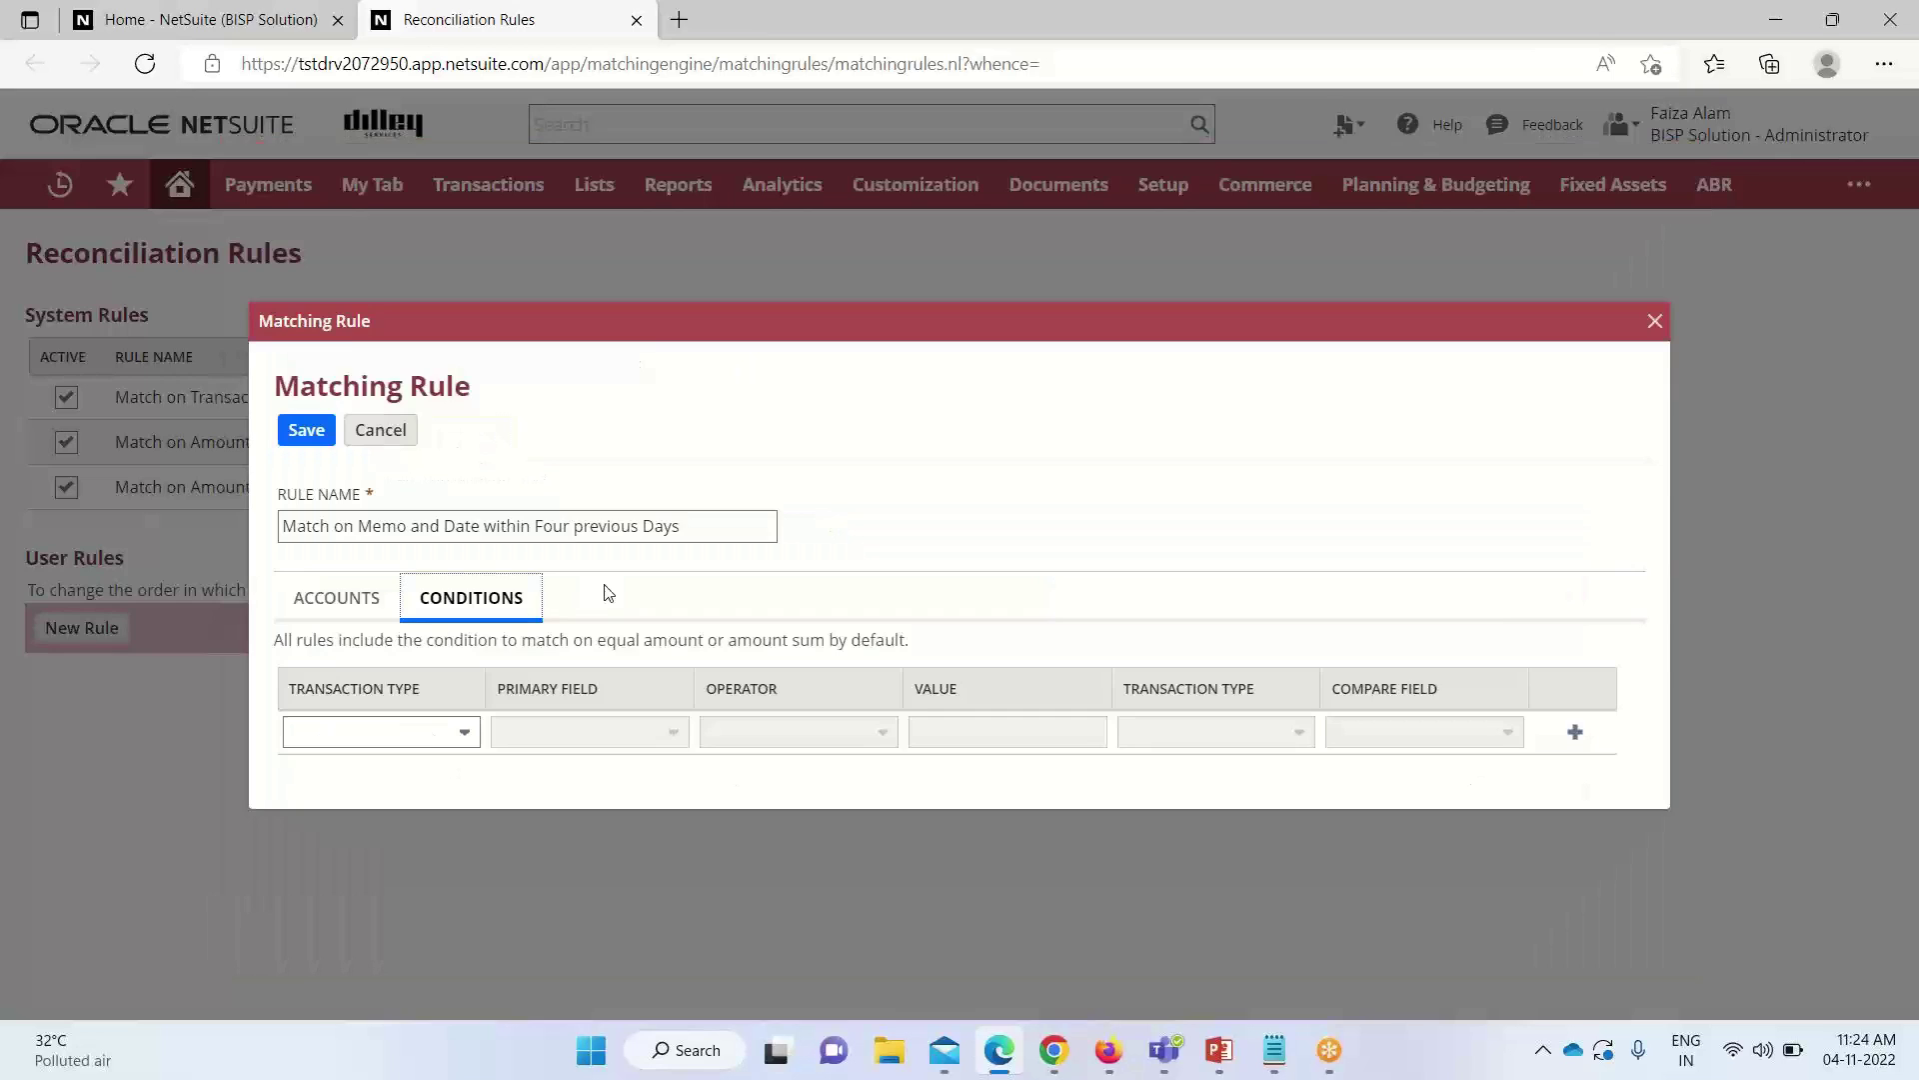
- Set condition one: All Imported Transaction ID Equals NetSuite Memo
{"action": "left_click", "coordinate": [465, 735]}
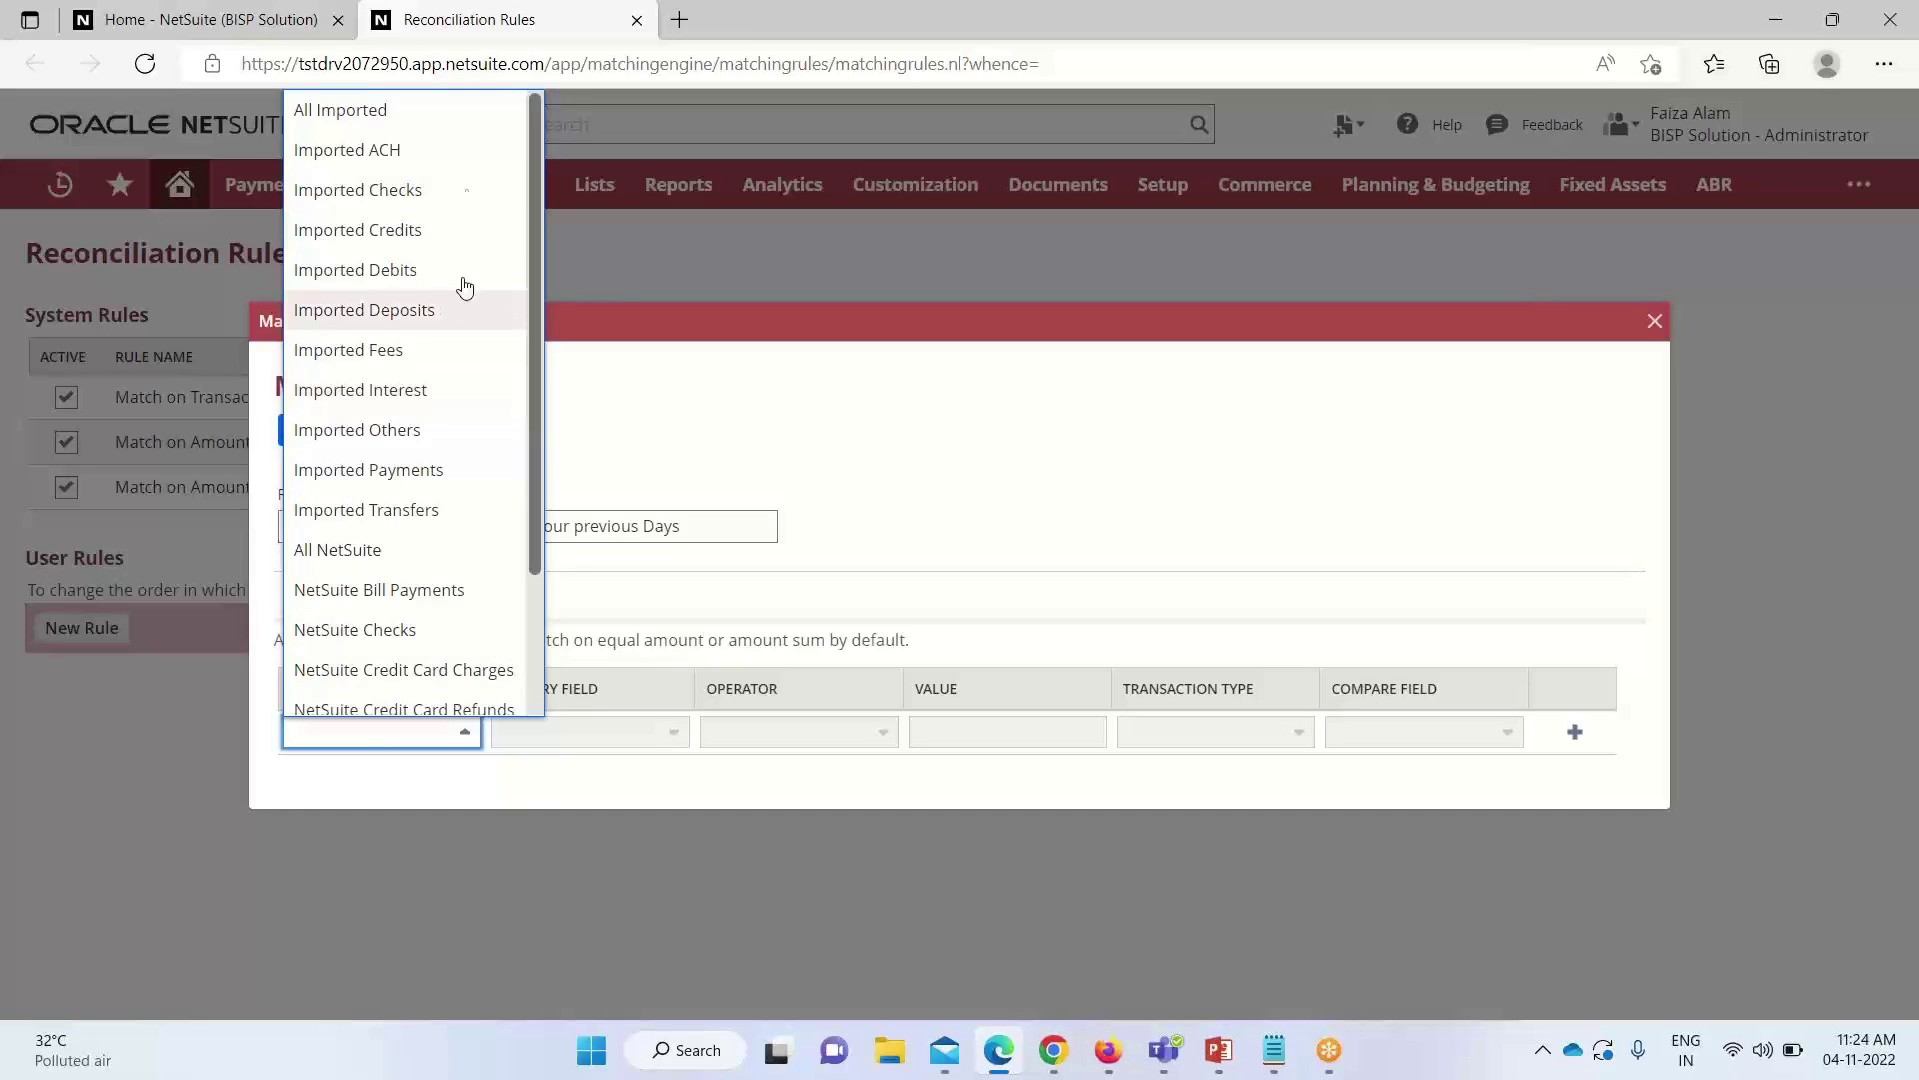
{"action": "left_click", "coordinate": [458, 112]}
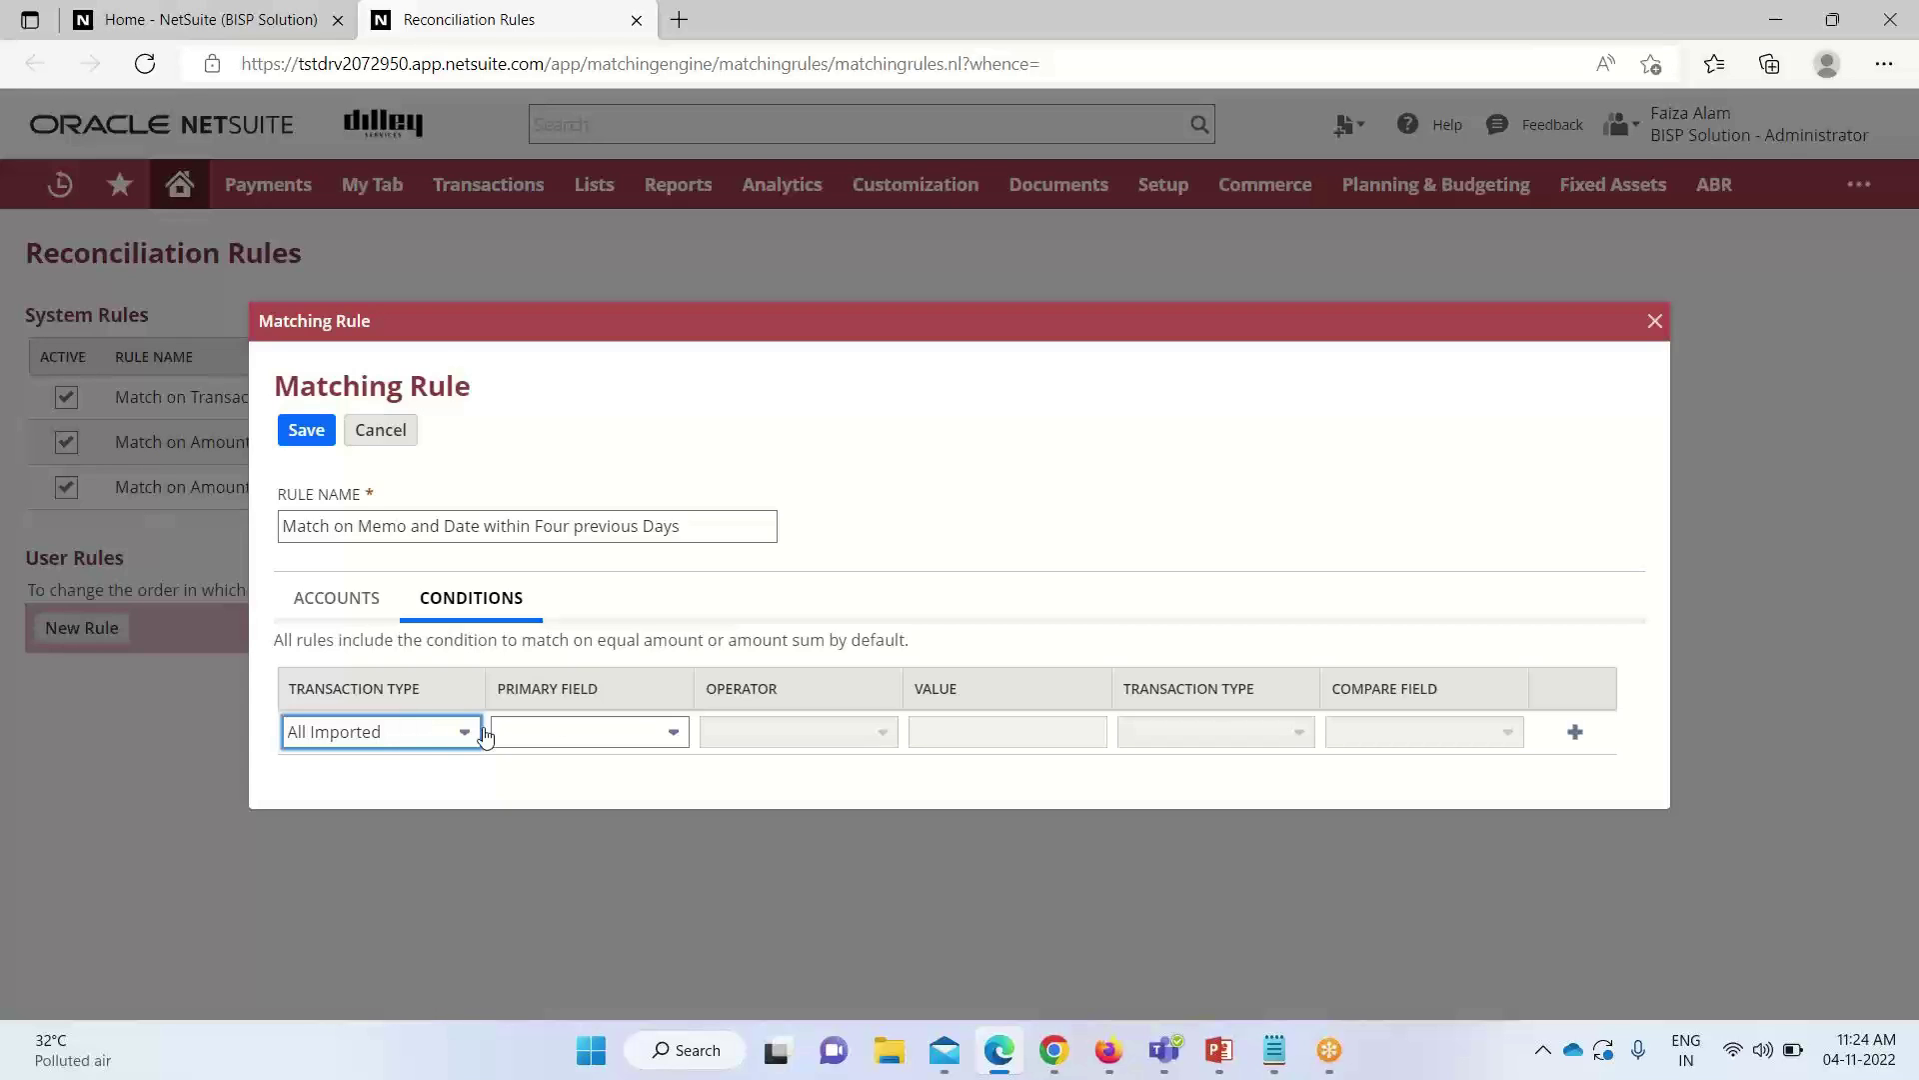
{"action": "left_click", "coordinate": [674, 738]}
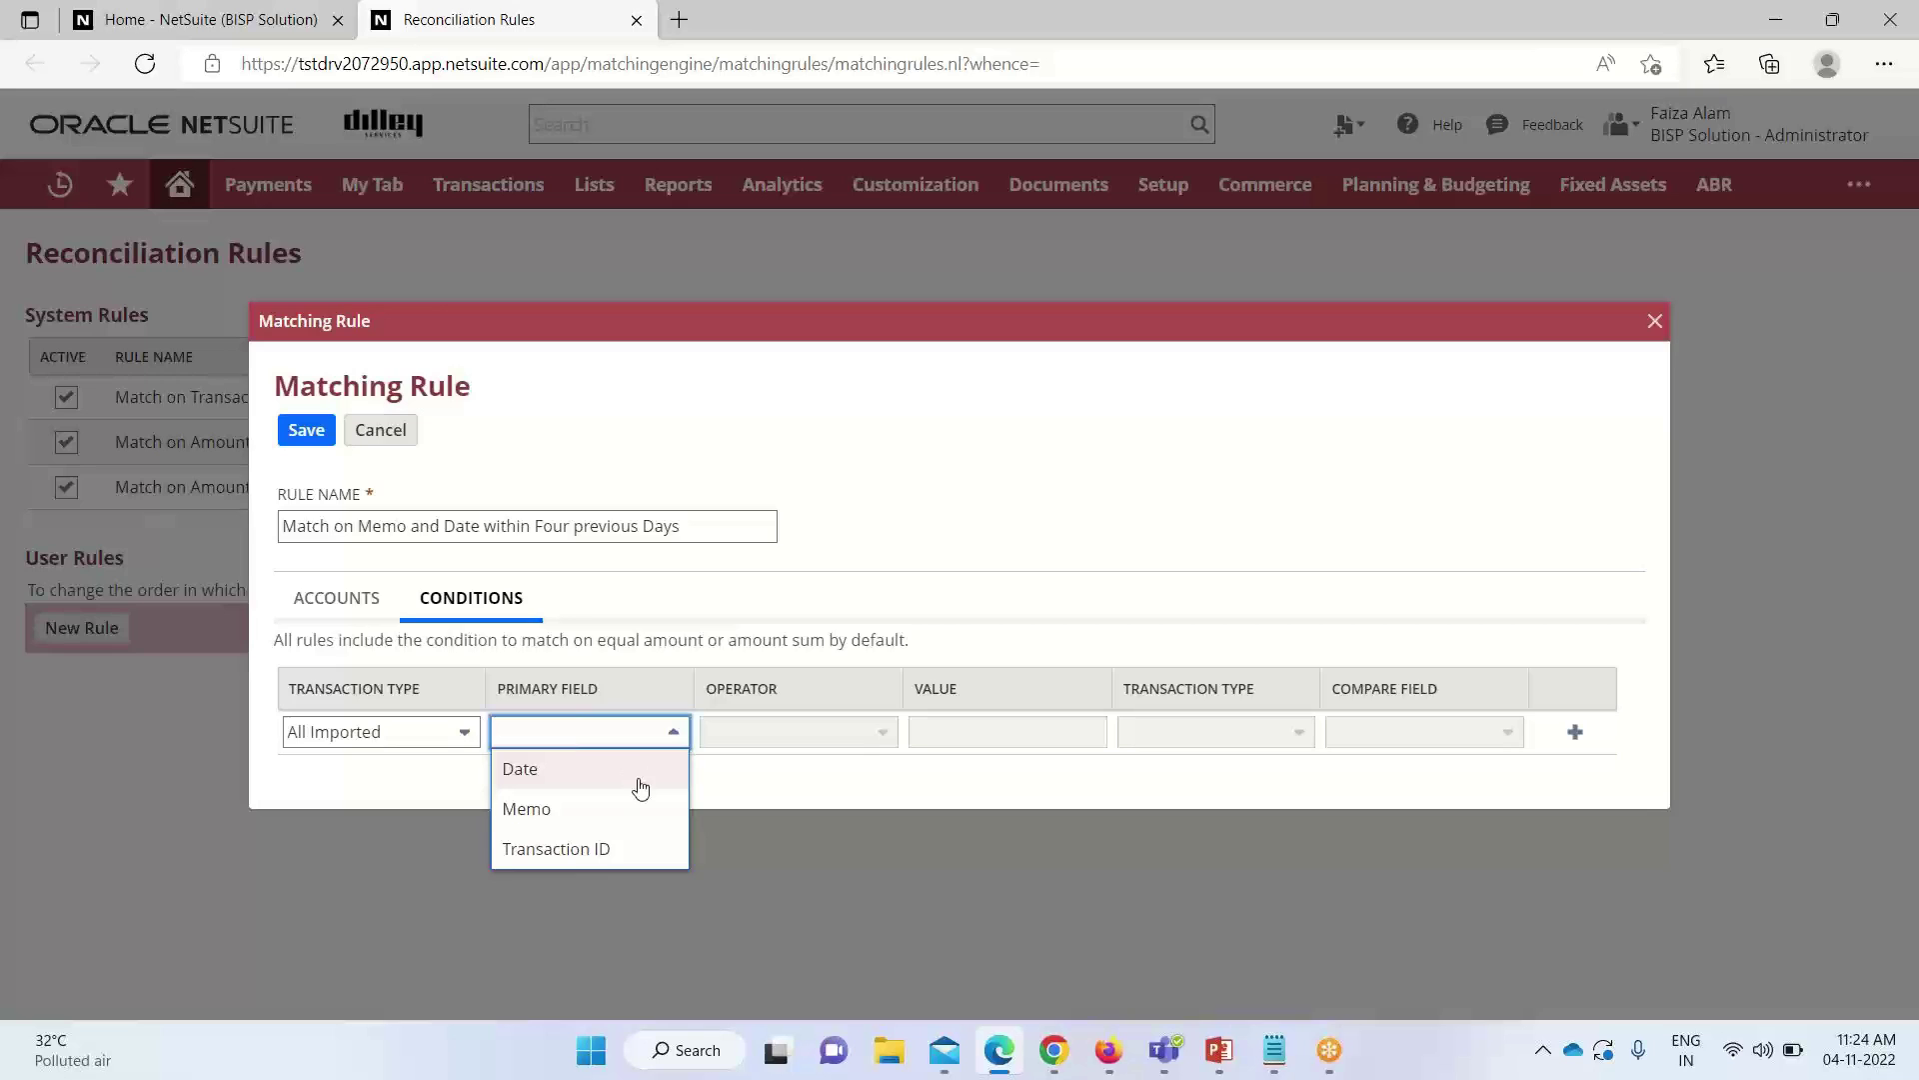
{"action": "left_click", "coordinate": [638, 851]}
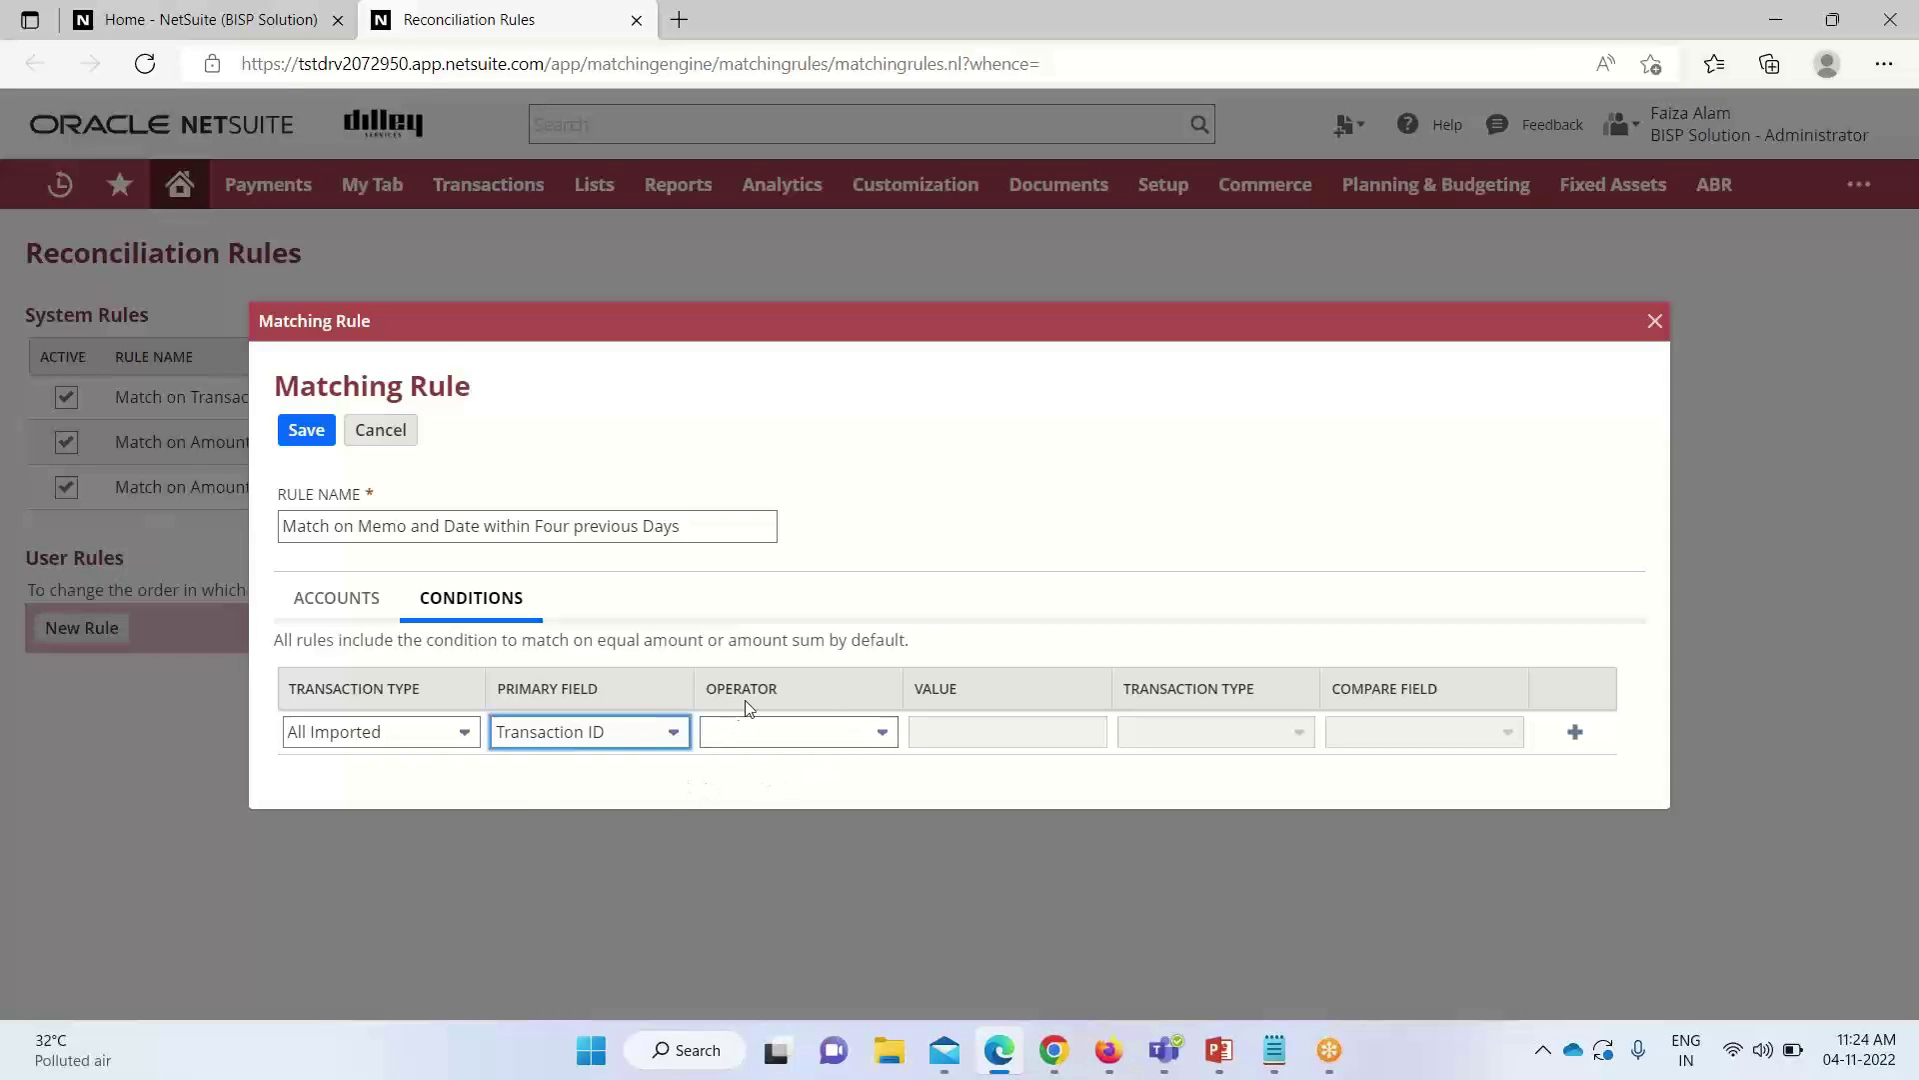
{"action": "left_click", "coordinate": [880, 735]}
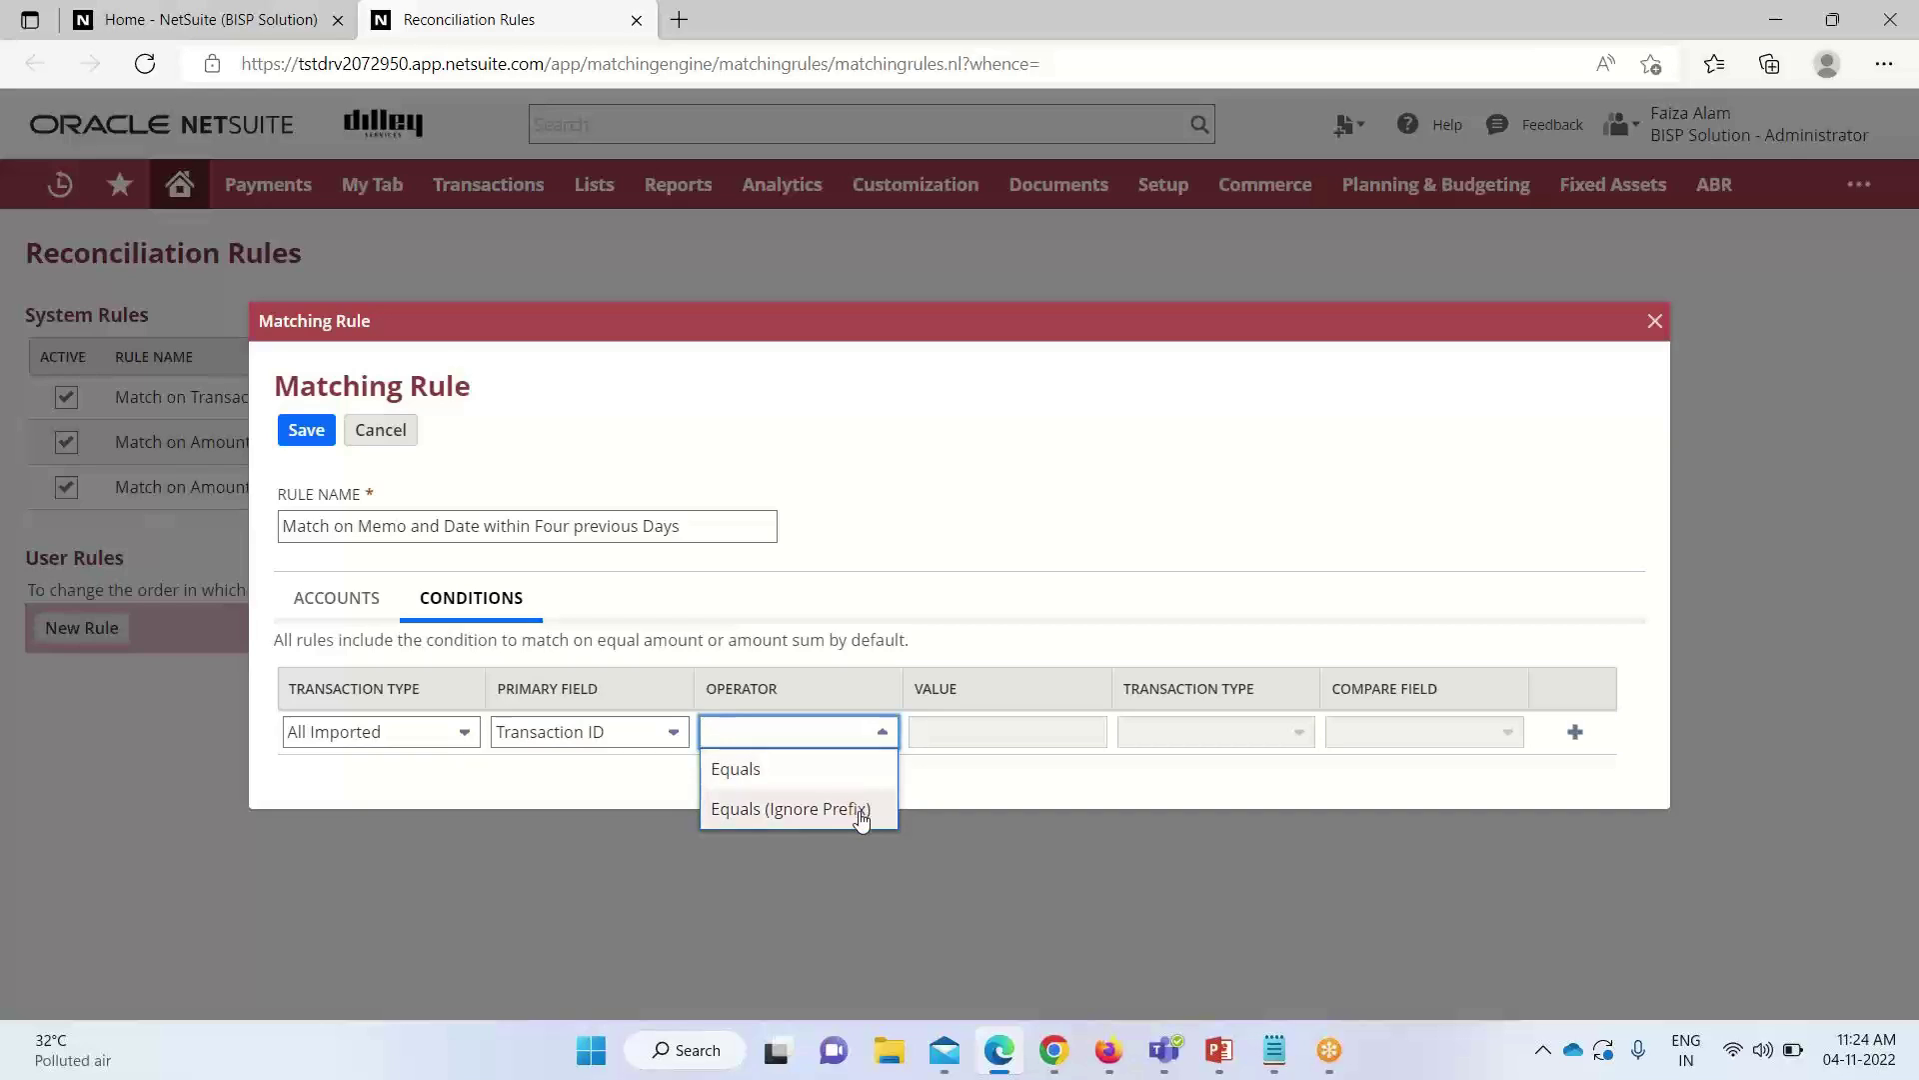
{"action": "left_click", "coordinate": [840, 774]}
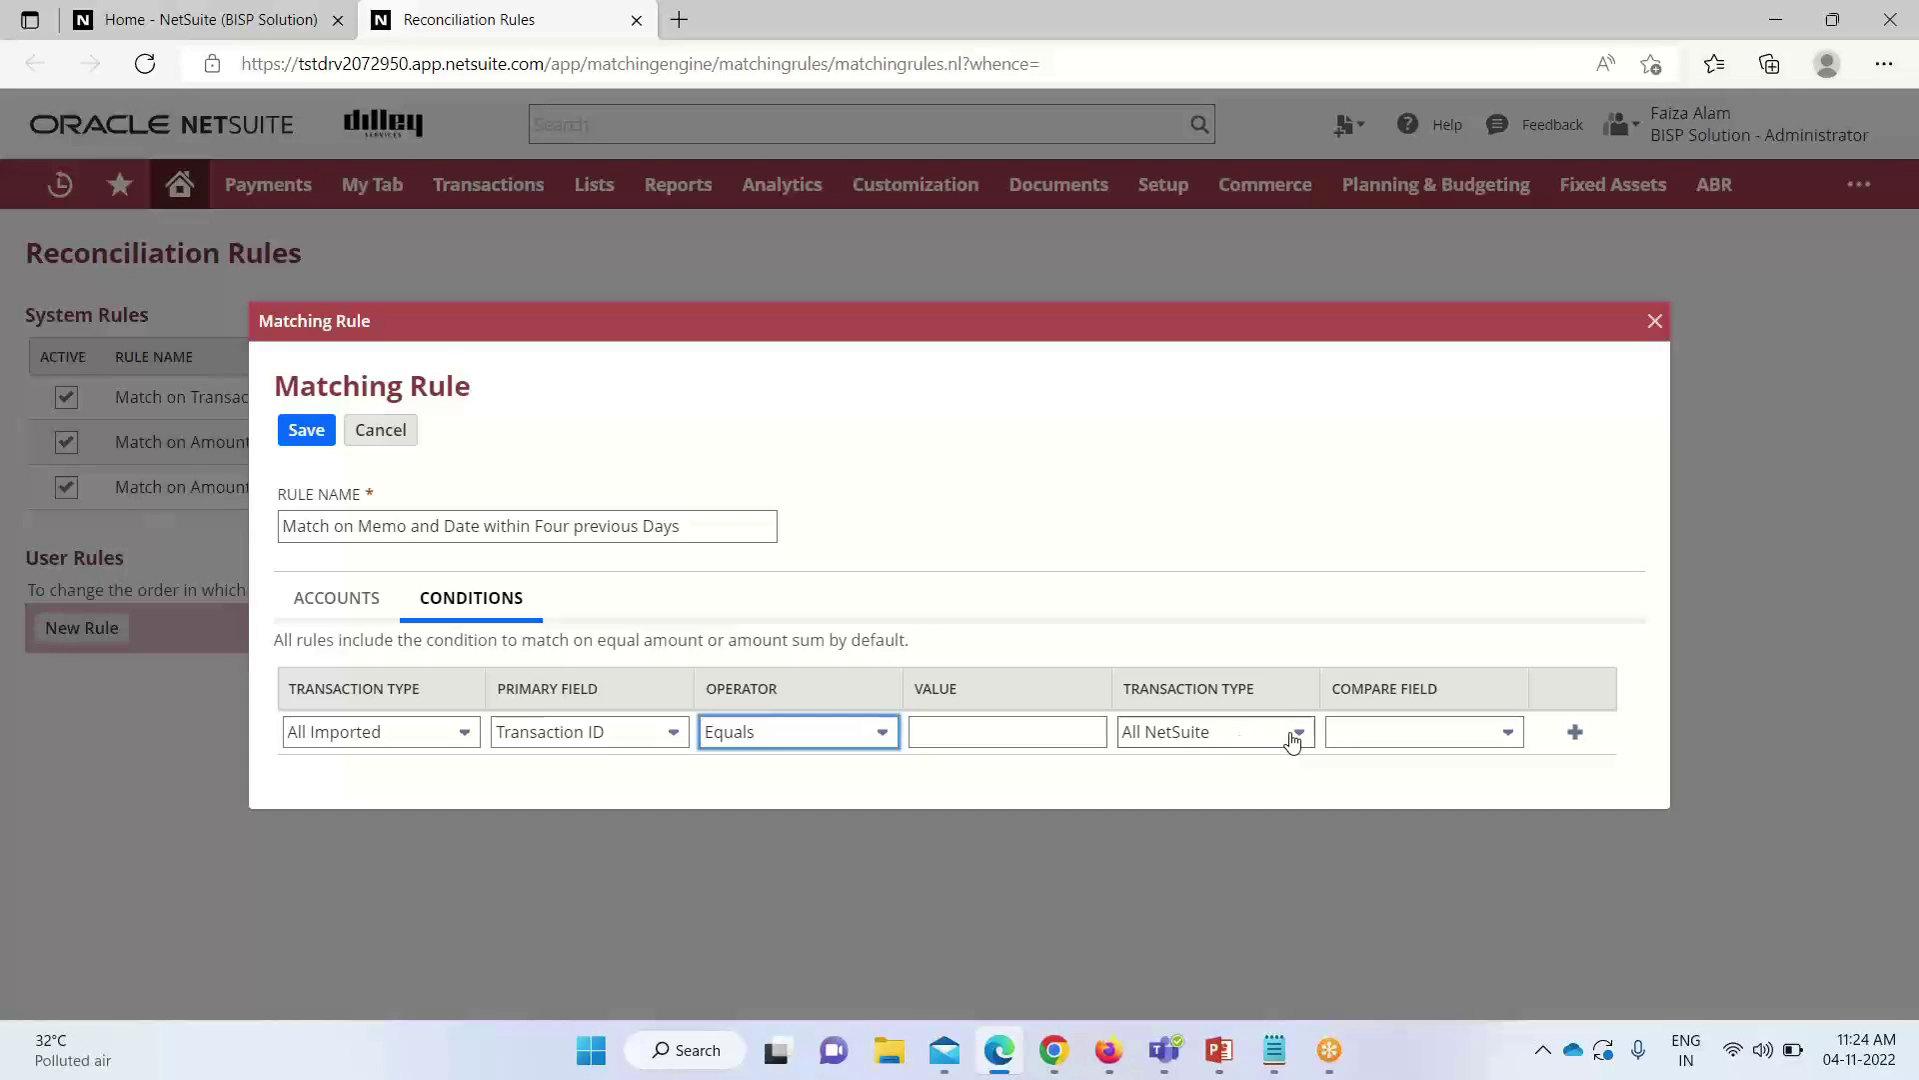
{"action": "left_click", "coordinate": [1509, 735]}
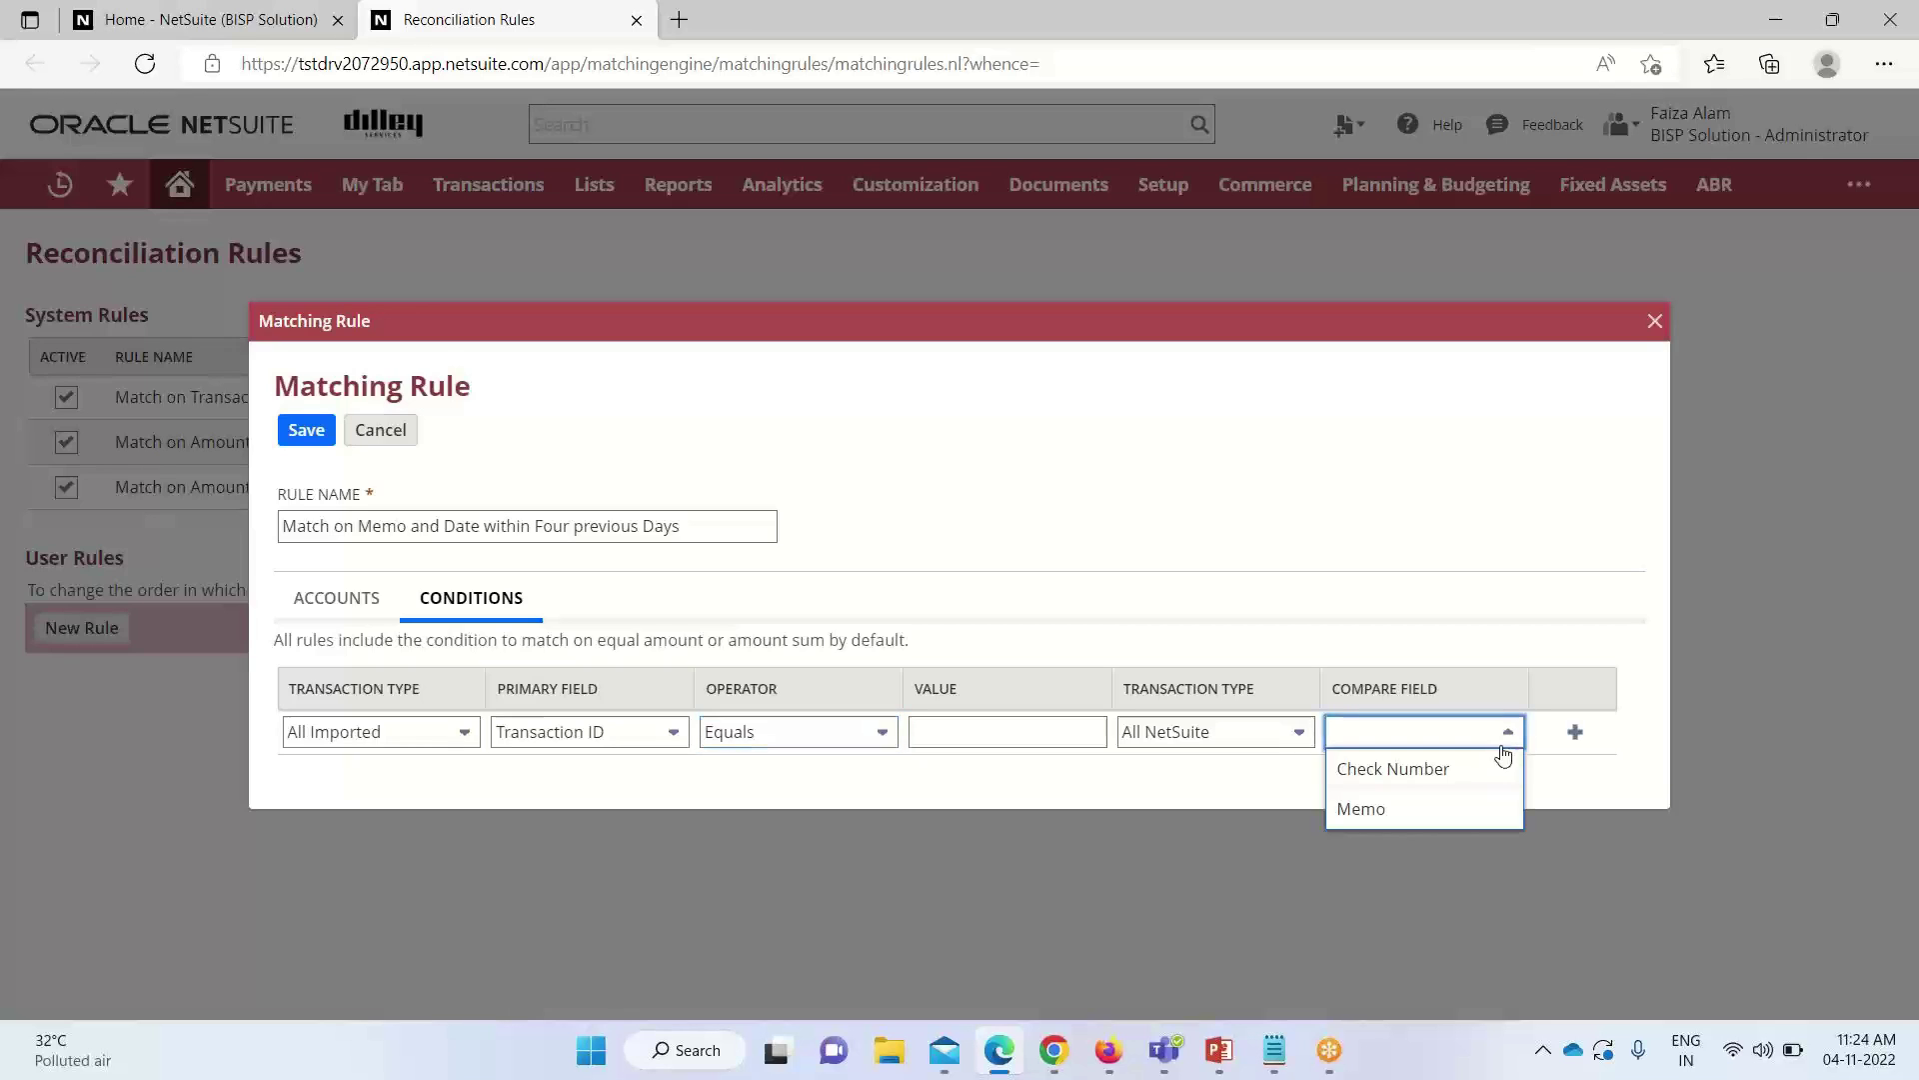
{"action": "left_click", "coordinate": [1424, 809]}
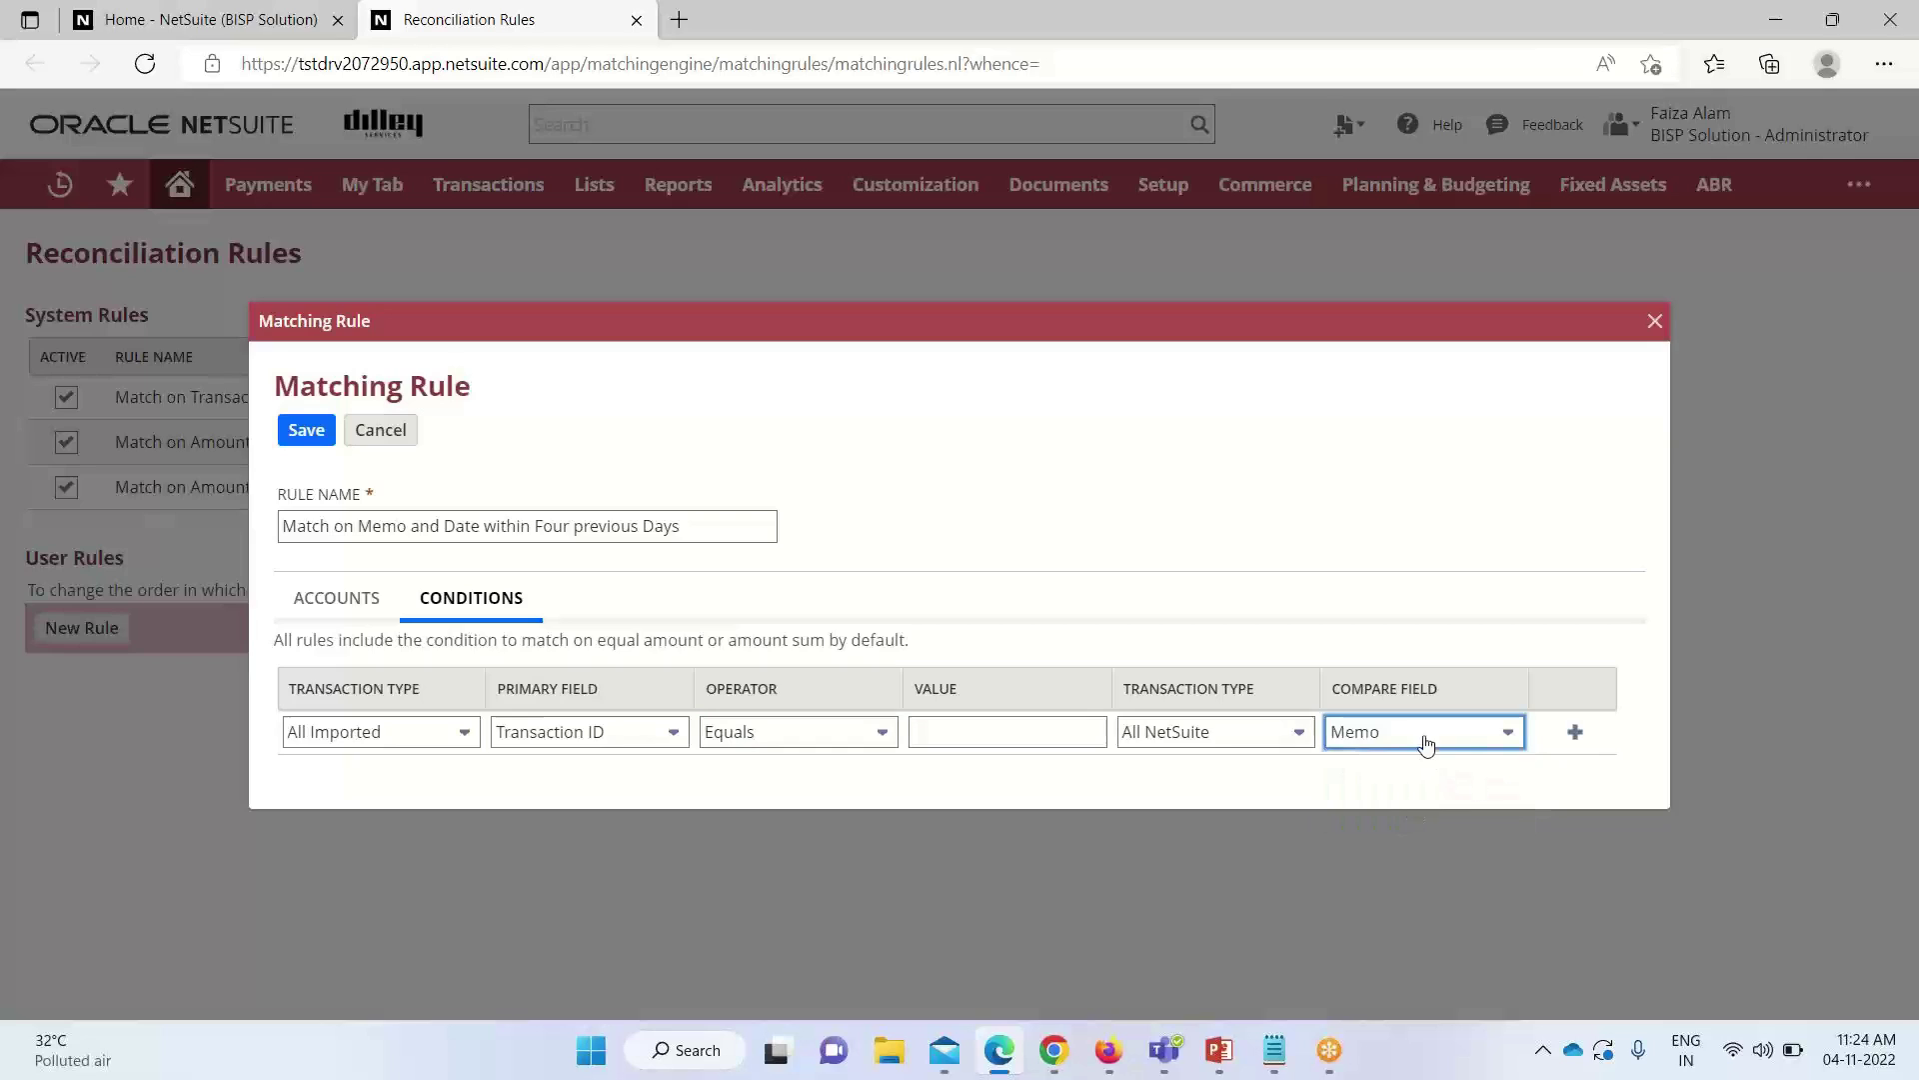
- Change the operator to Equals (Ignore Prefix) and add a second condition row
{"action": "left_click", "coordinate": [881, 730]}
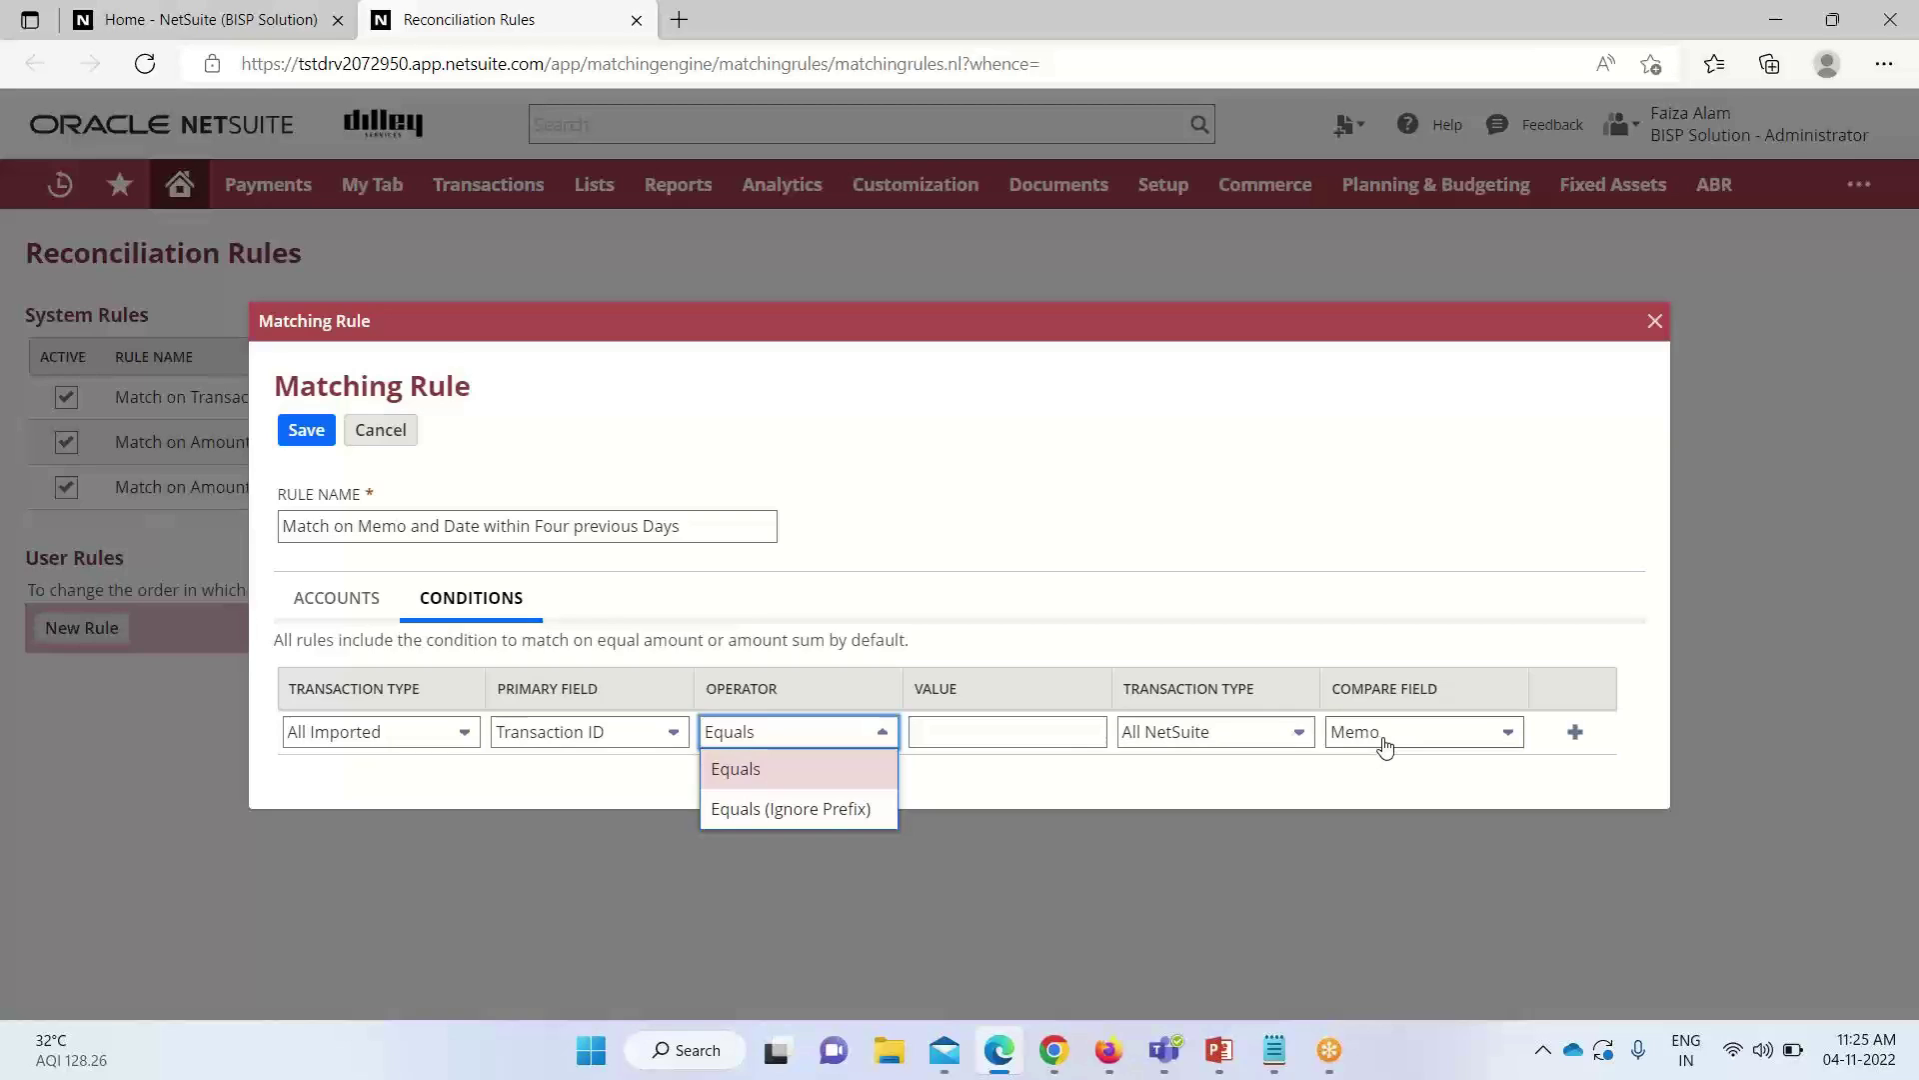
{"action": "left_click", "coordinate": [806, 808]}
{"action": "left_click", "coordinate": [868, 735]}
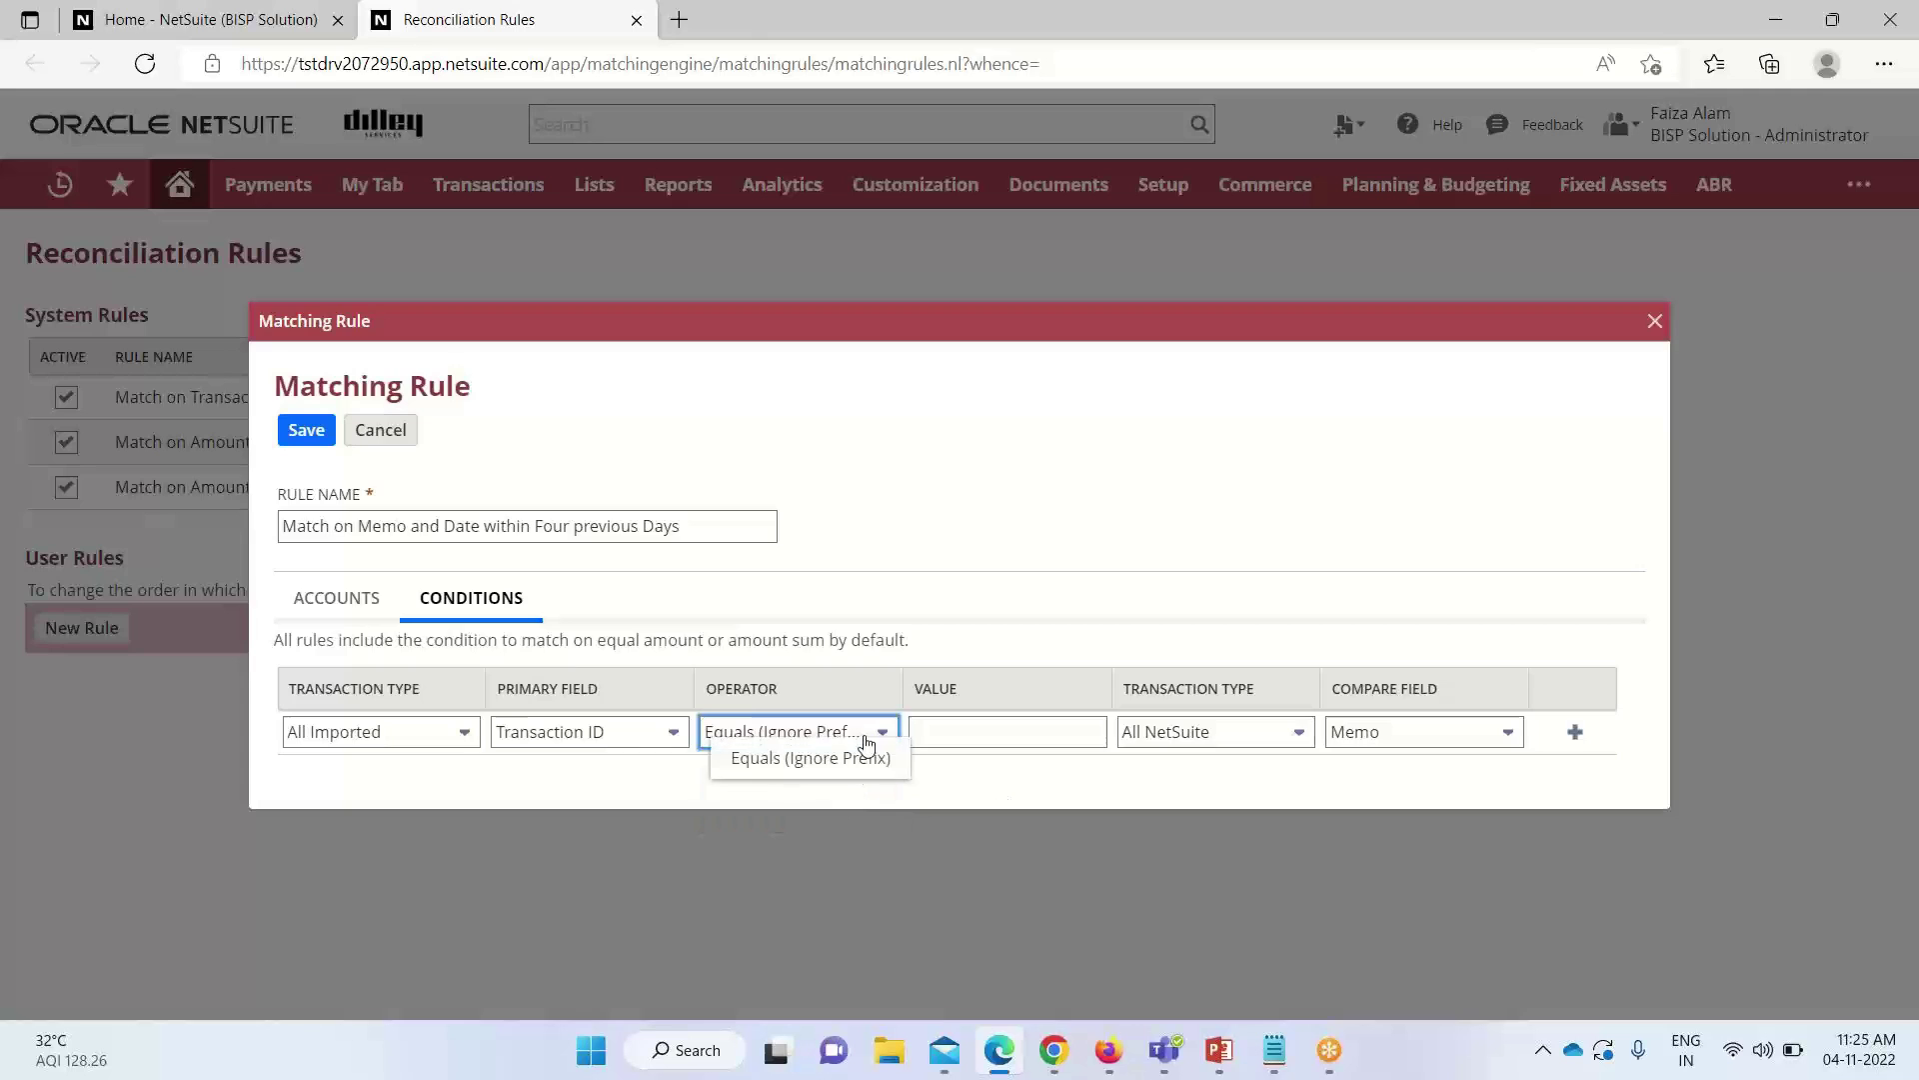
{"action": "left_click", "coordinate": [866, 735]}
{"action": "left_click", "coordinate": [849, 740]}
{"action": "left_click", "coordinate": [643, 744]}
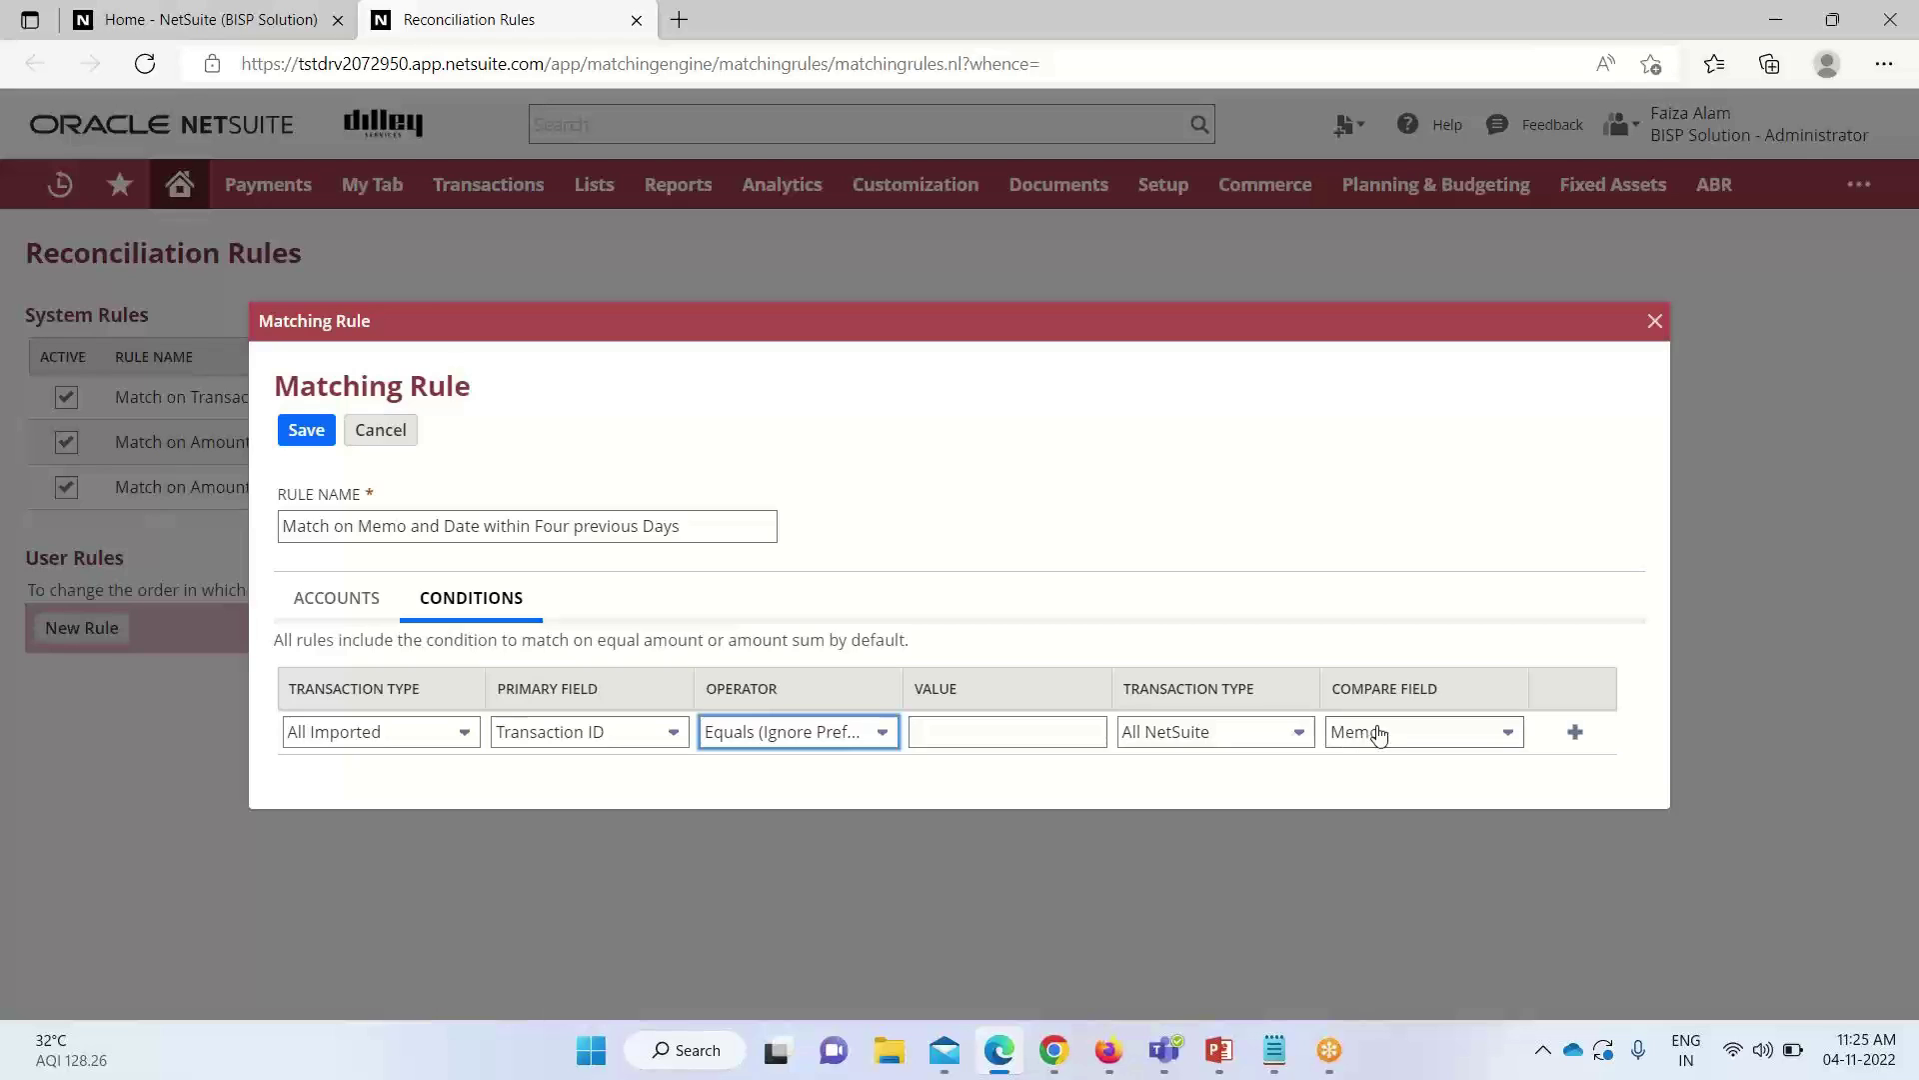
{"action": "left_click", "coordinate": [875, 736]}
{"action": "left_click", "coordinate": [811, 758]}
{"action": "left_click", "coordinate": [872, 740]}
{"action": "left_click", "coordinate": [1574, 735]}
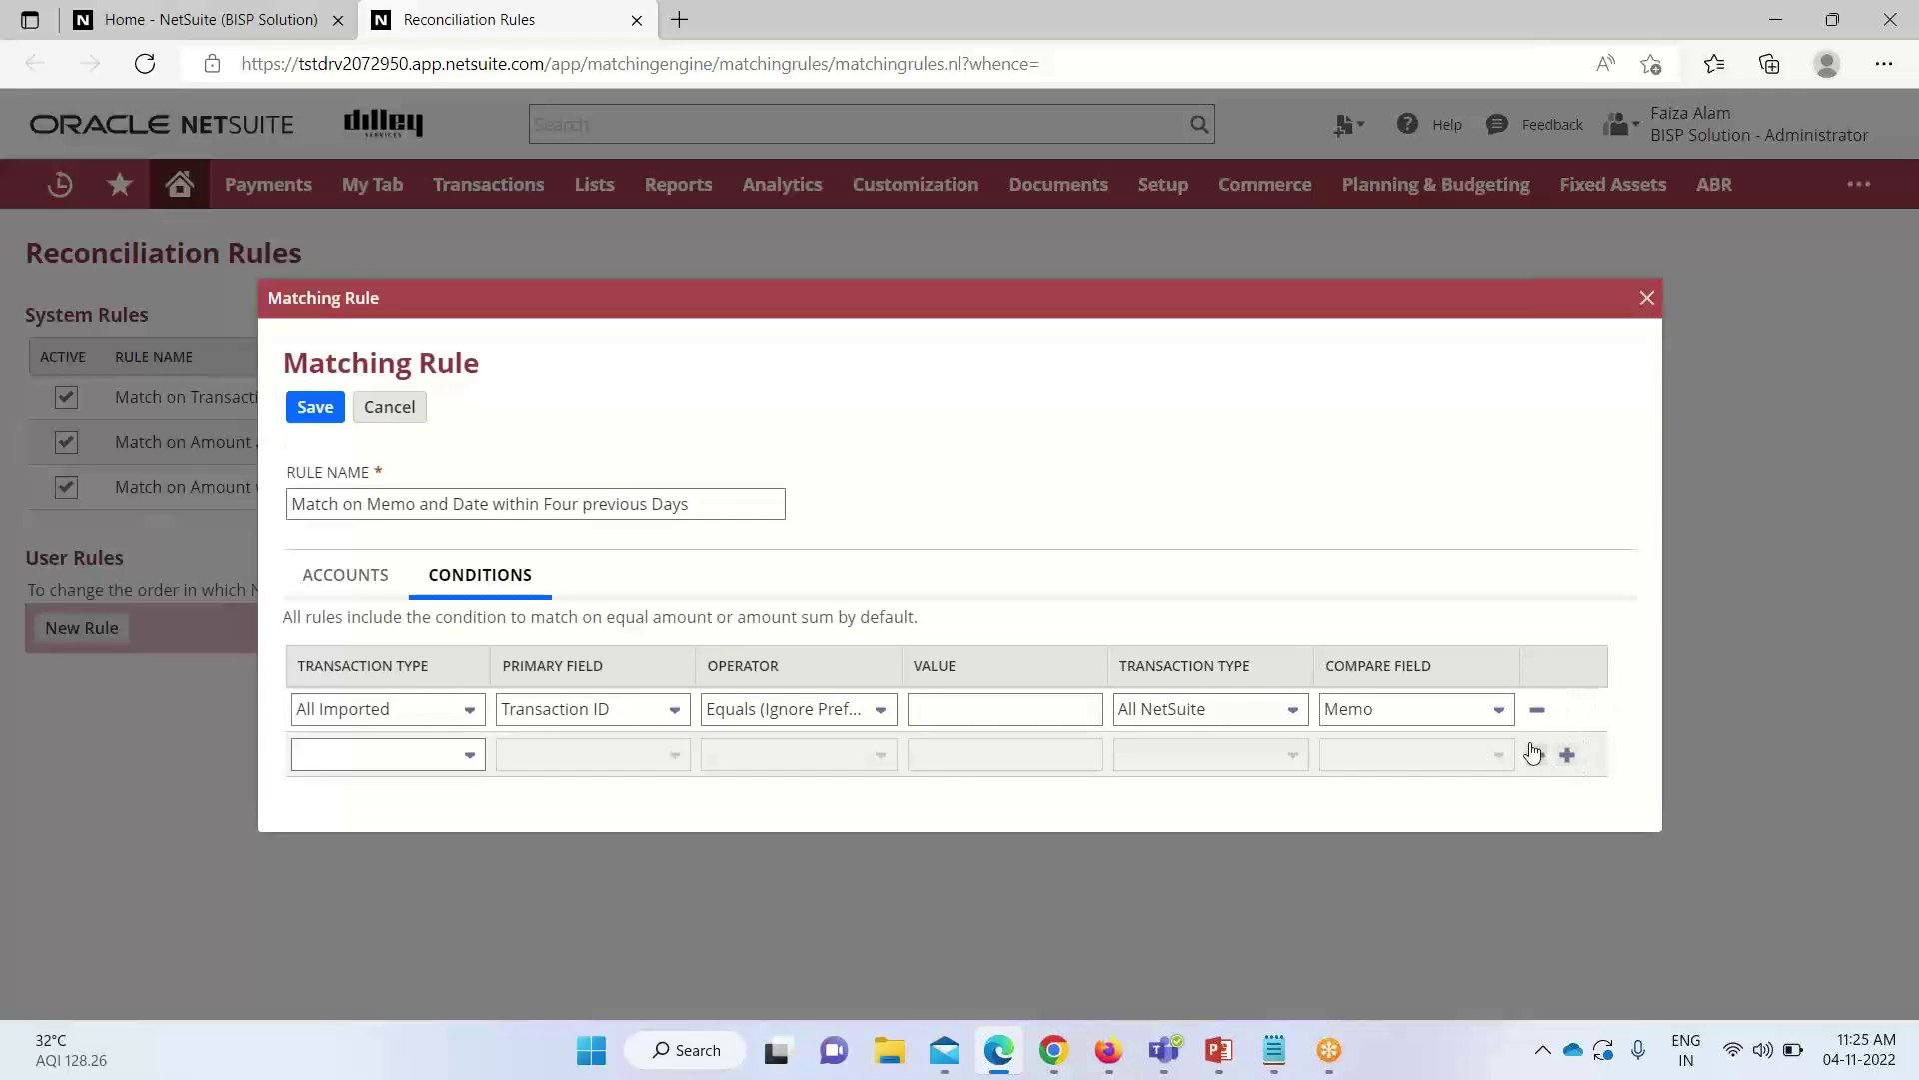
- Set condition two: All Imported Date Within 4 Previous Days of
{"action": "left_click", "coordinate": [479, 762]}
{"action": "left_click", "coordinate": [465, 788]}
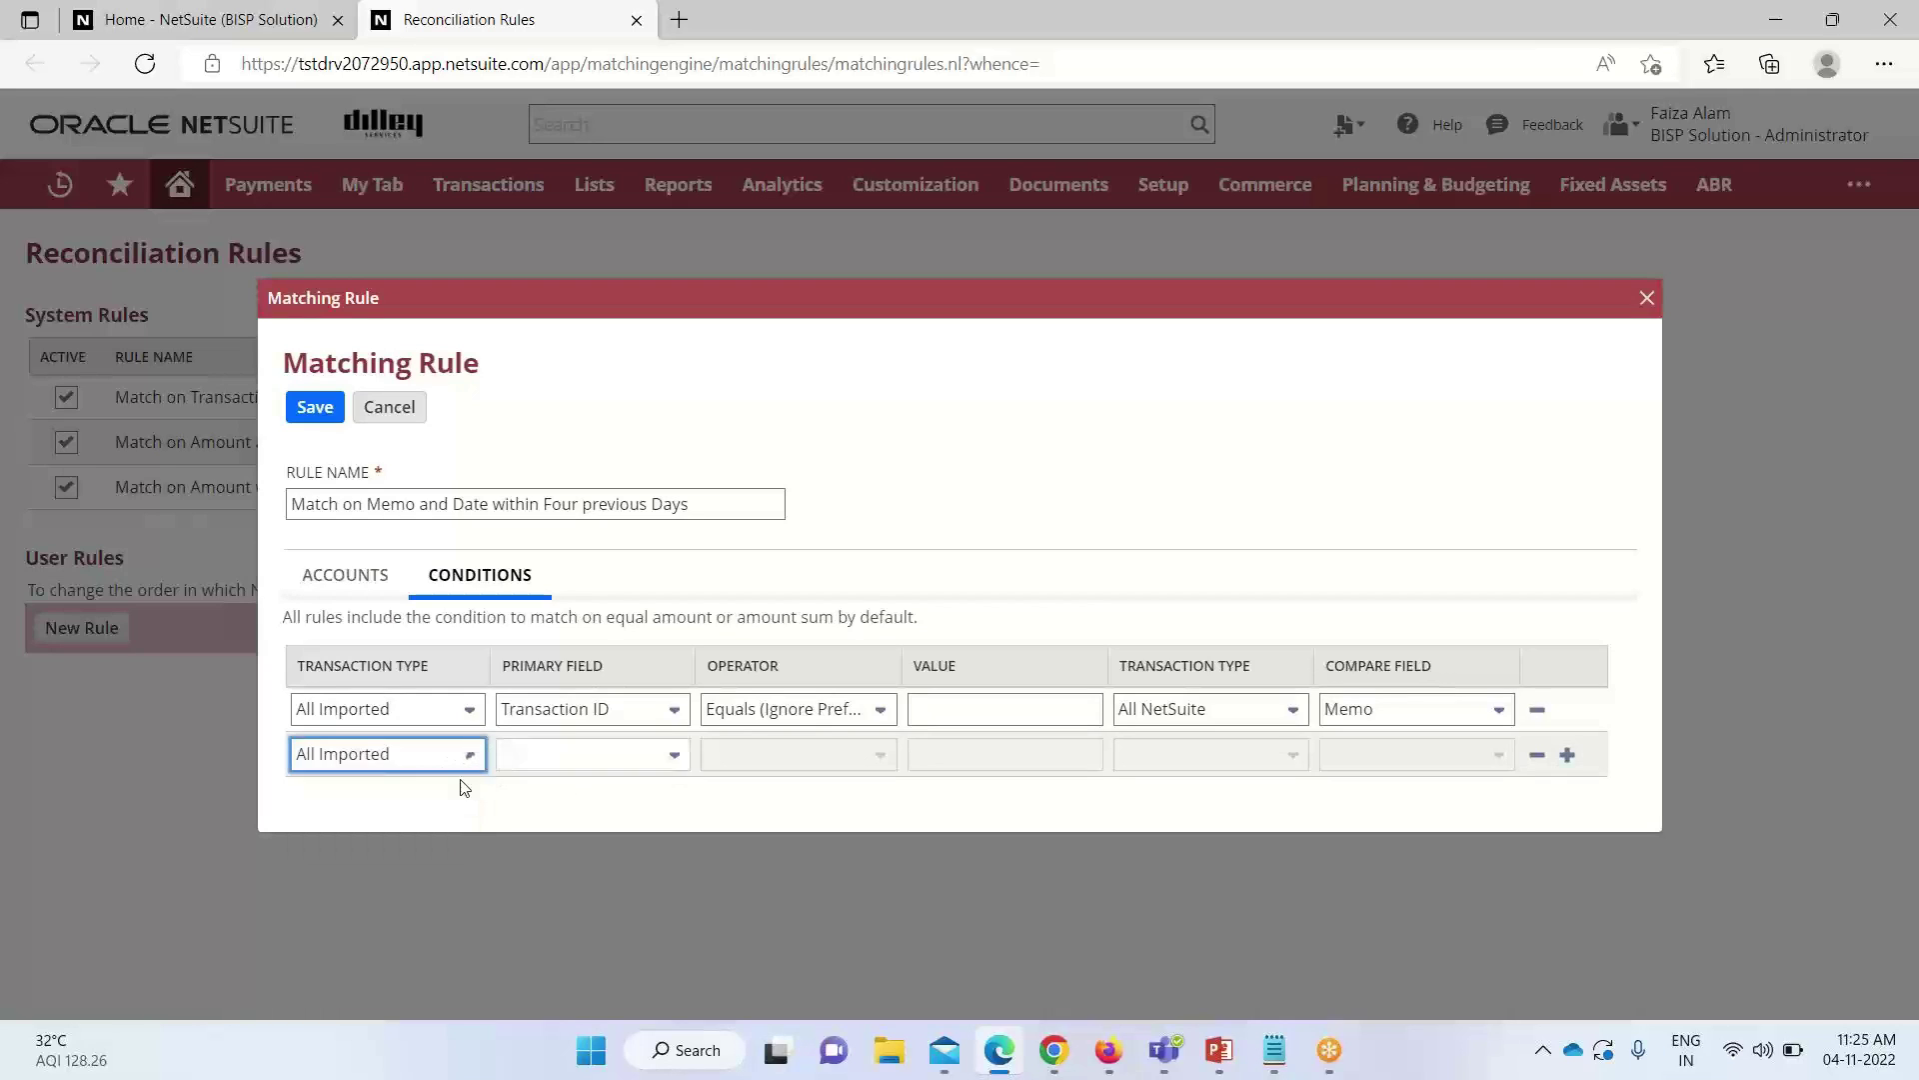
{"action": "left_click", "coordinate": [677, 757]}
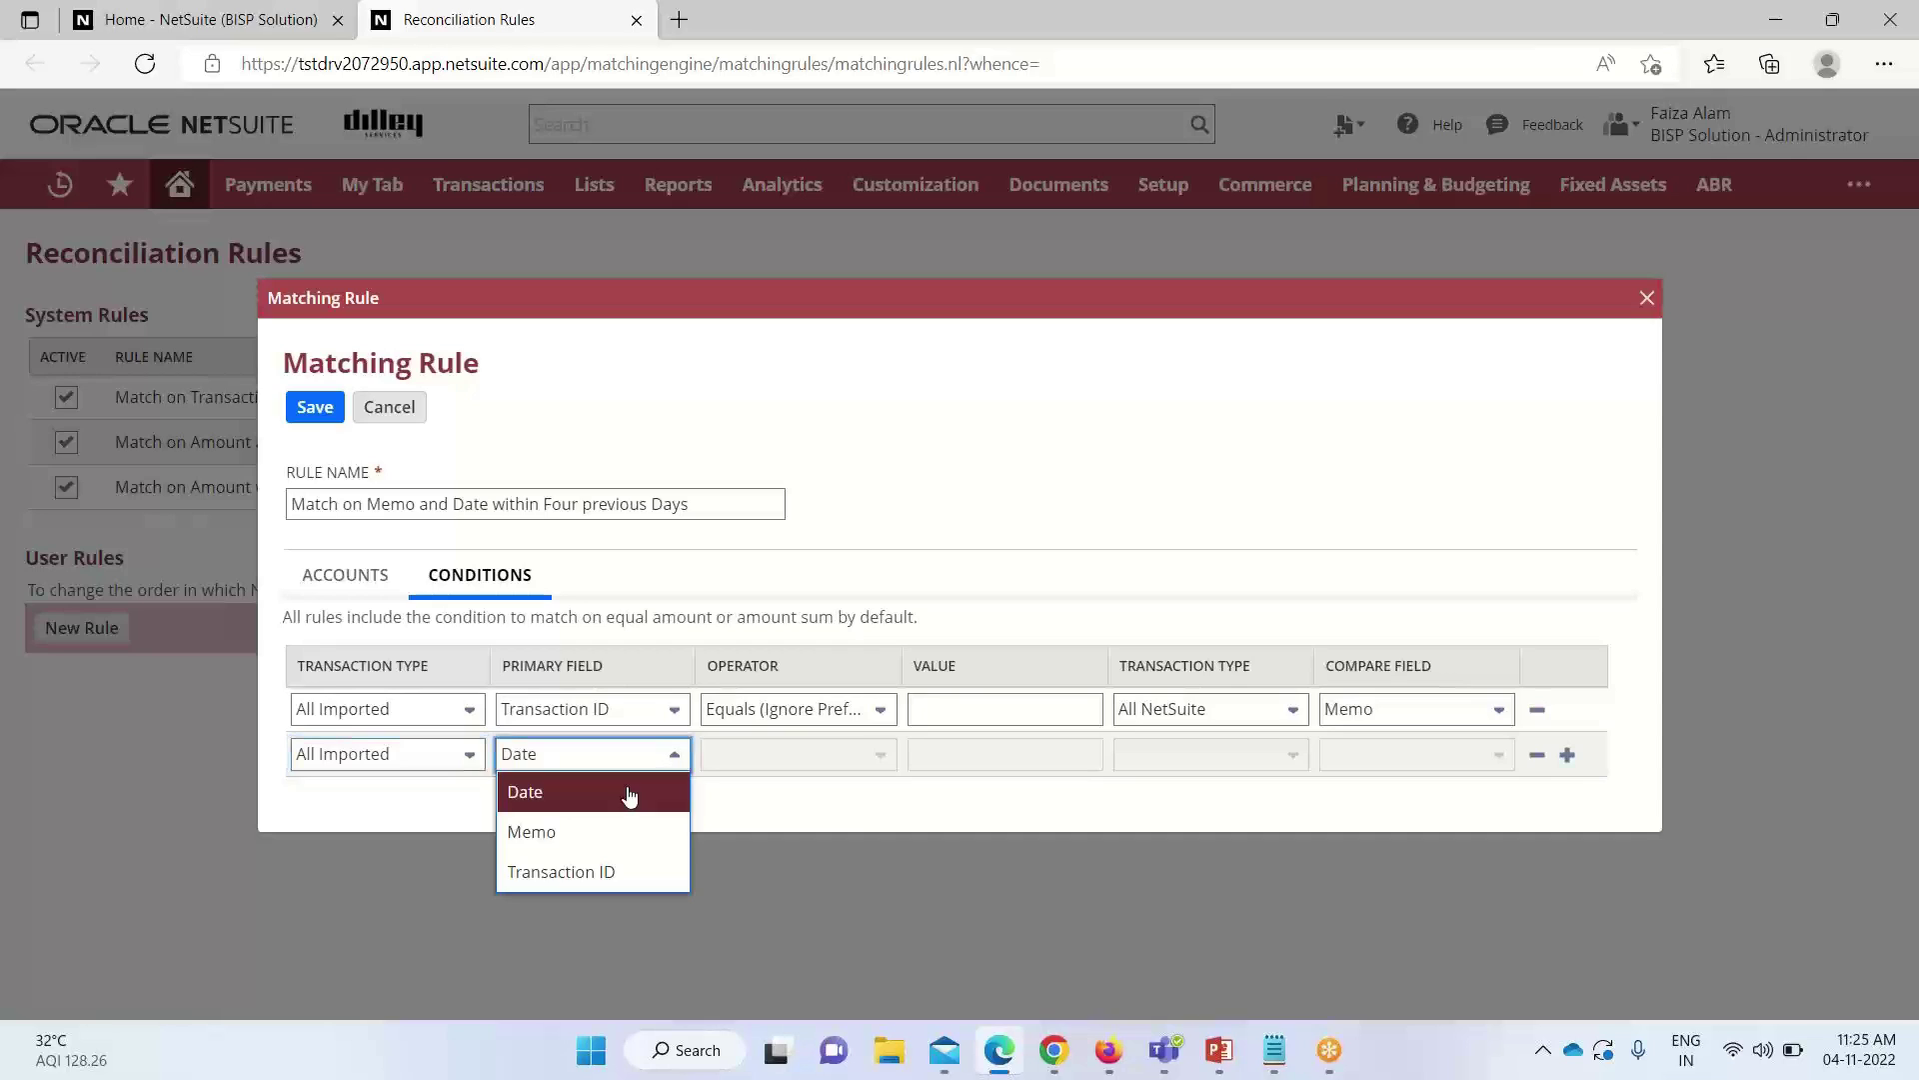
{"action": "left_click", "coordinate": [632, 793]}
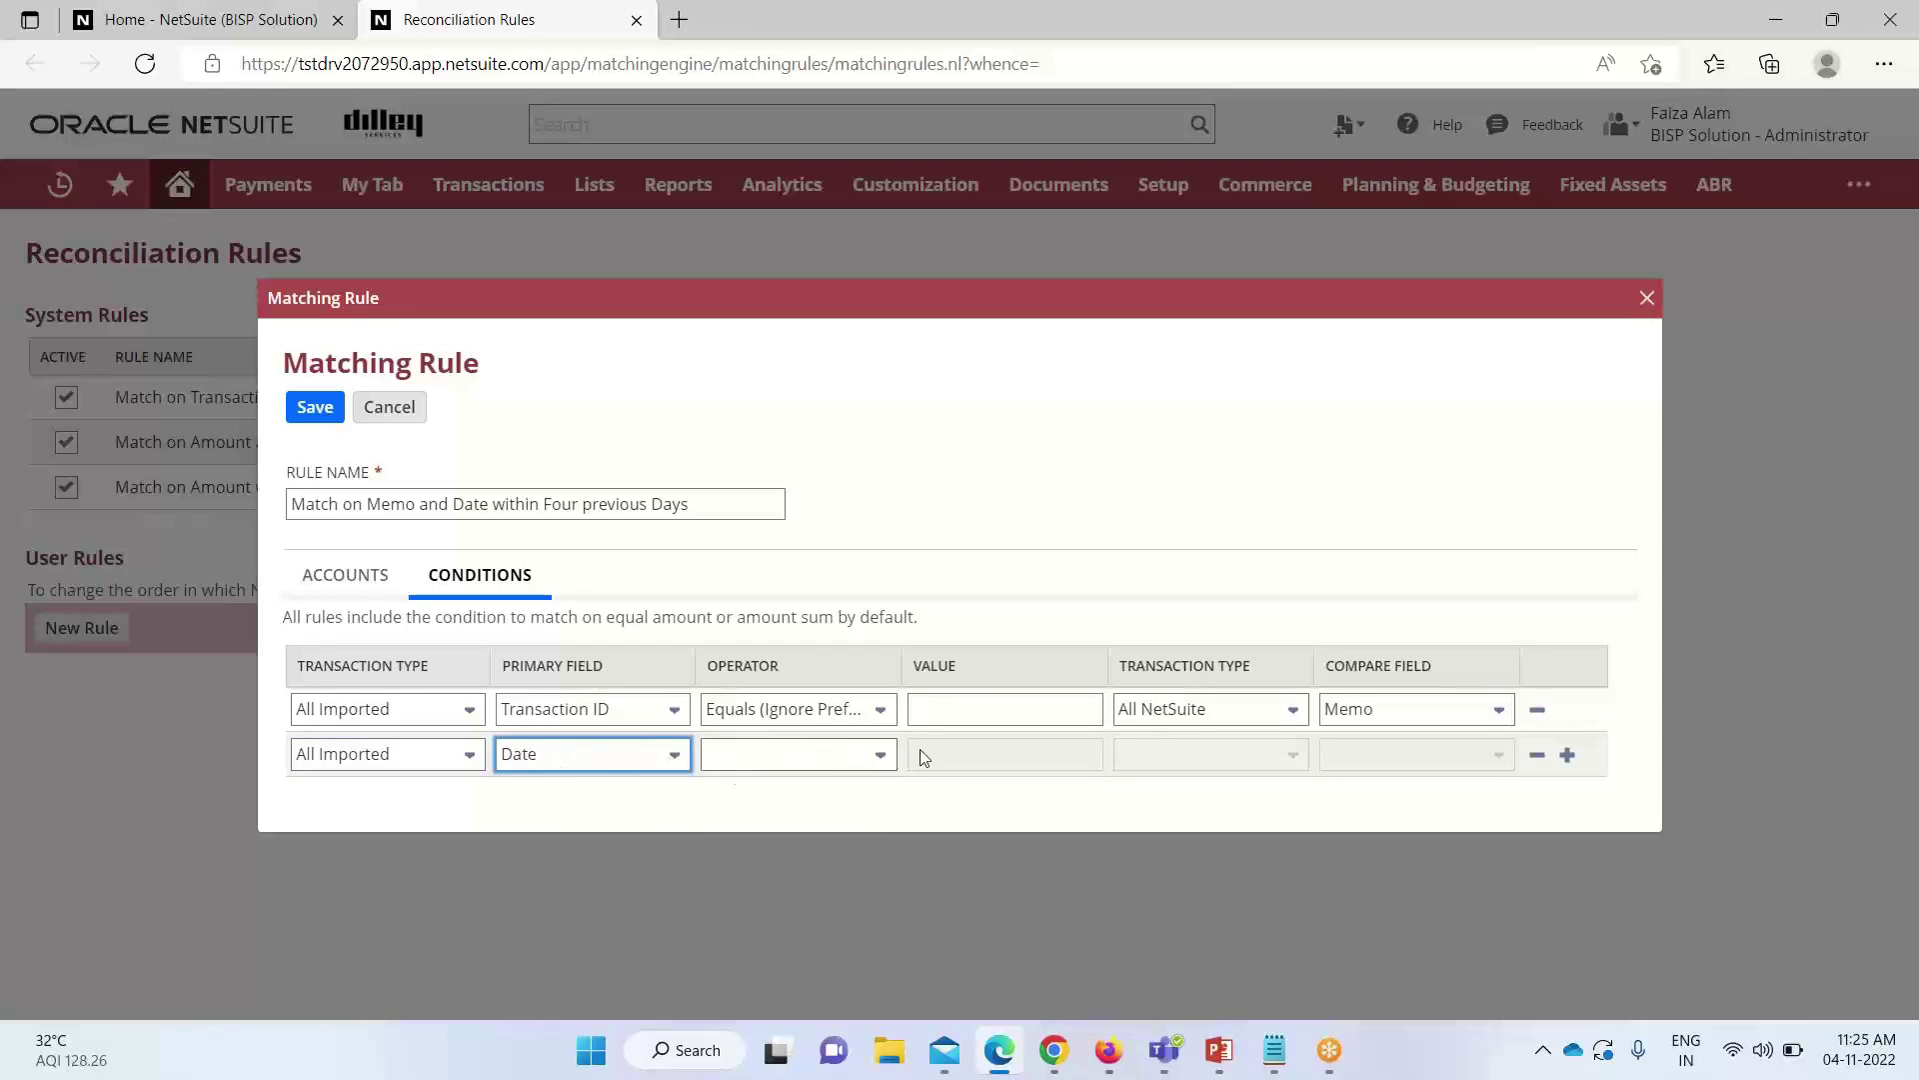
{"action": "left_click", "coordinate": [857, 760]}
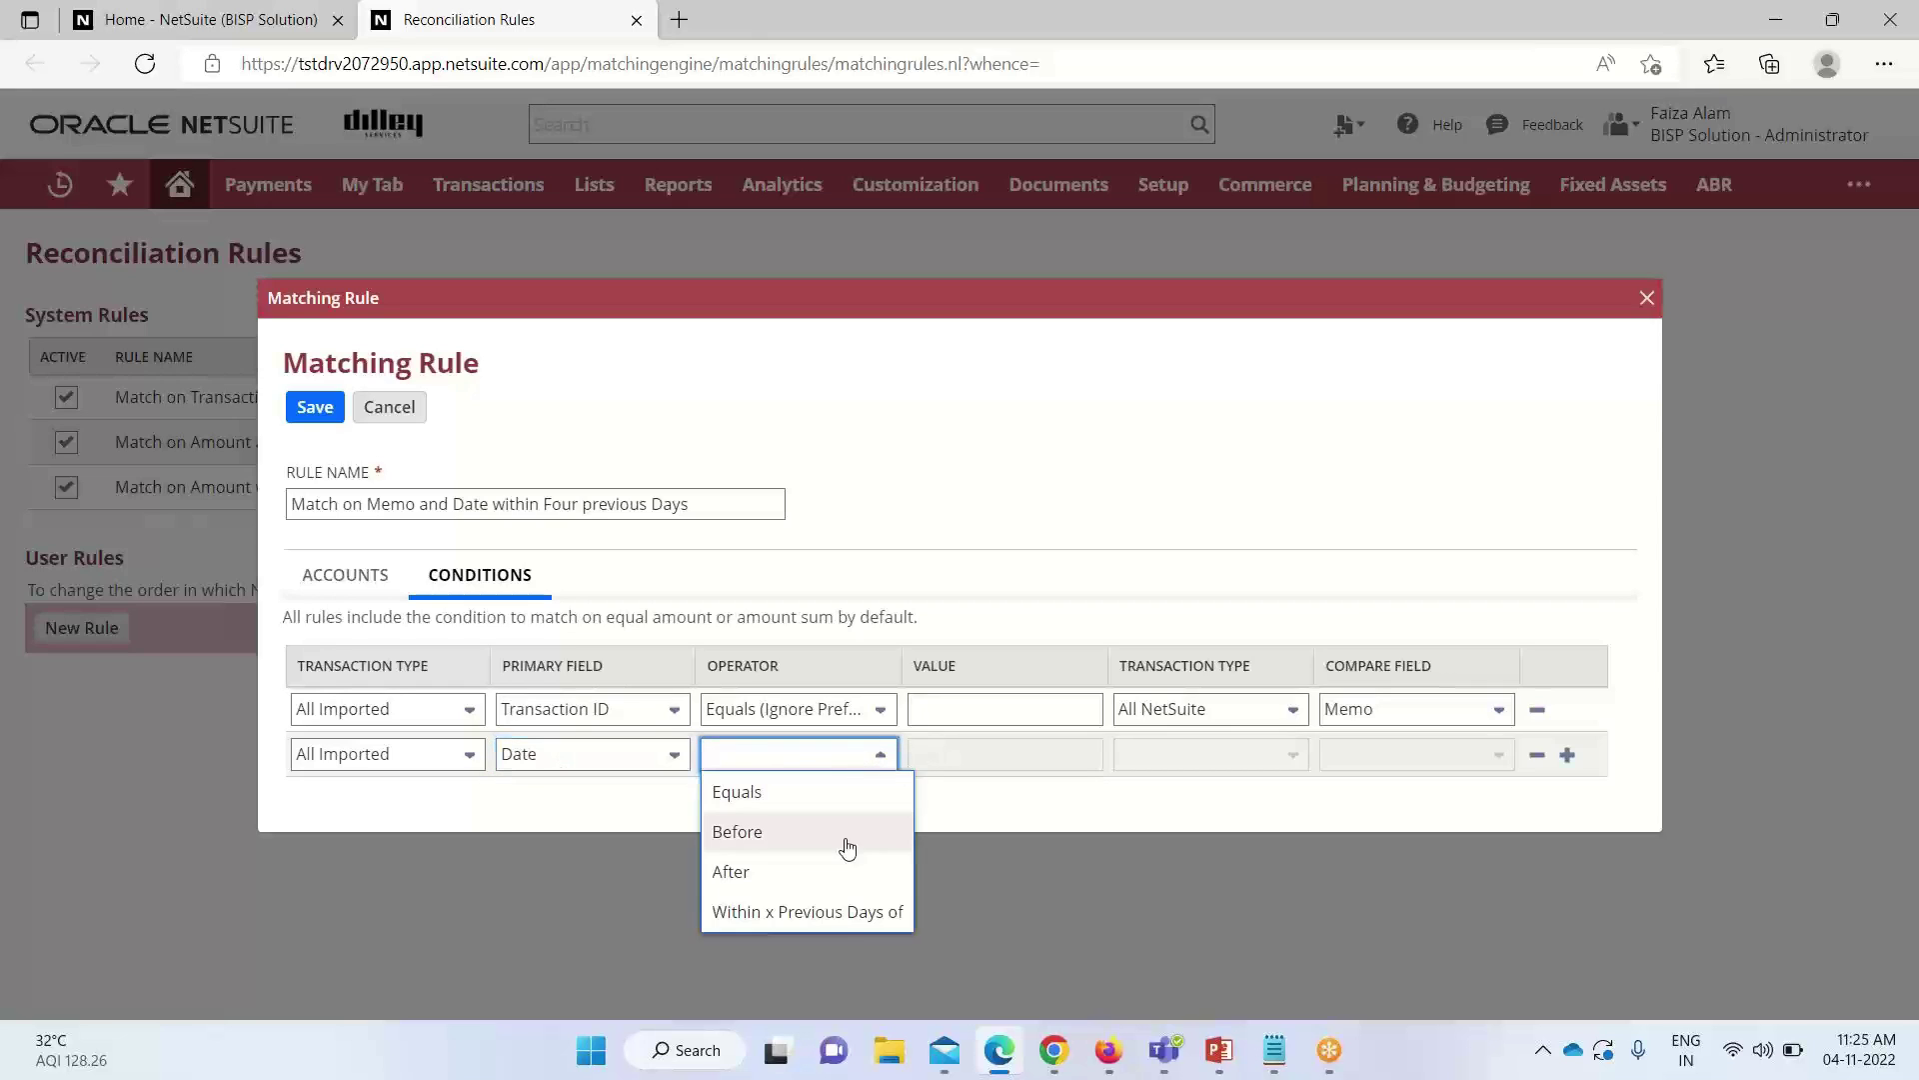
{"action": "left_click", "coordinate": [830, 926]}
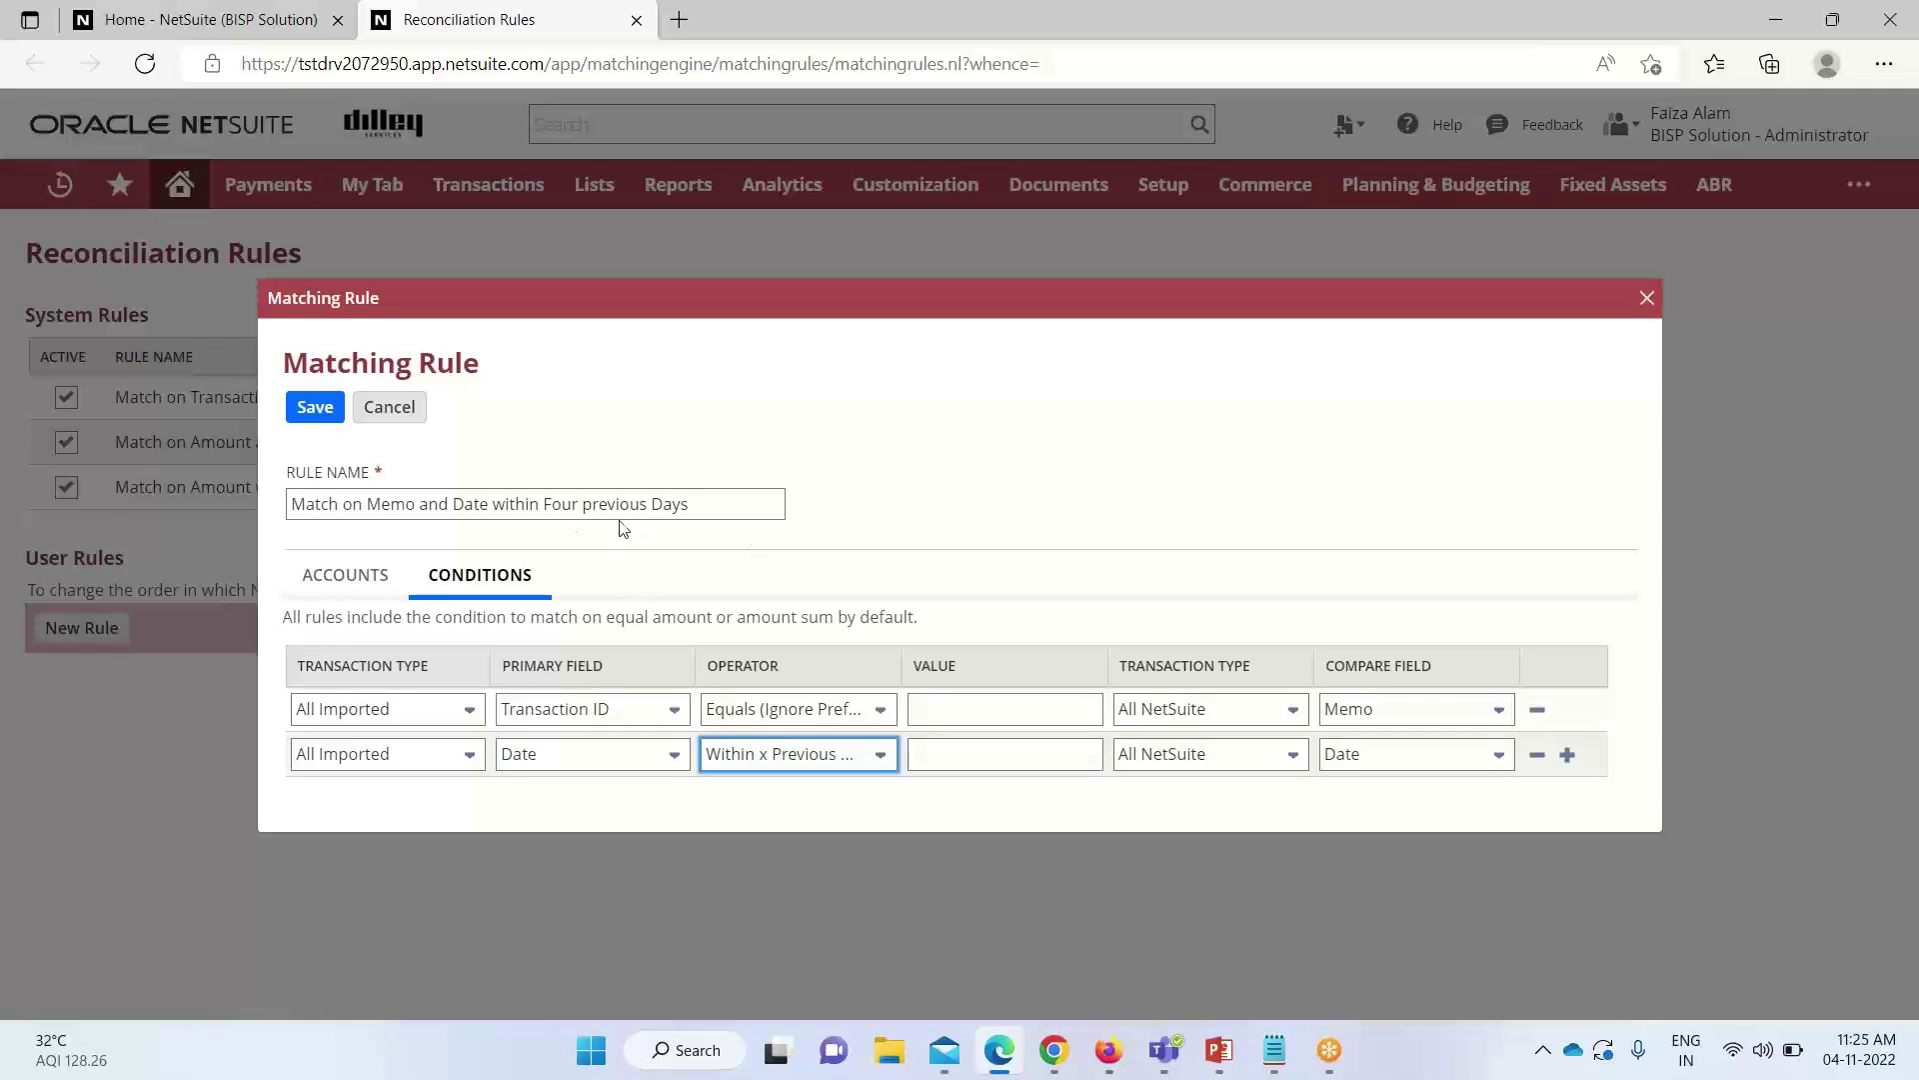
{"action": "left_click", "coordinate": [948, 750]}
{"action": "type", "text": "4"}
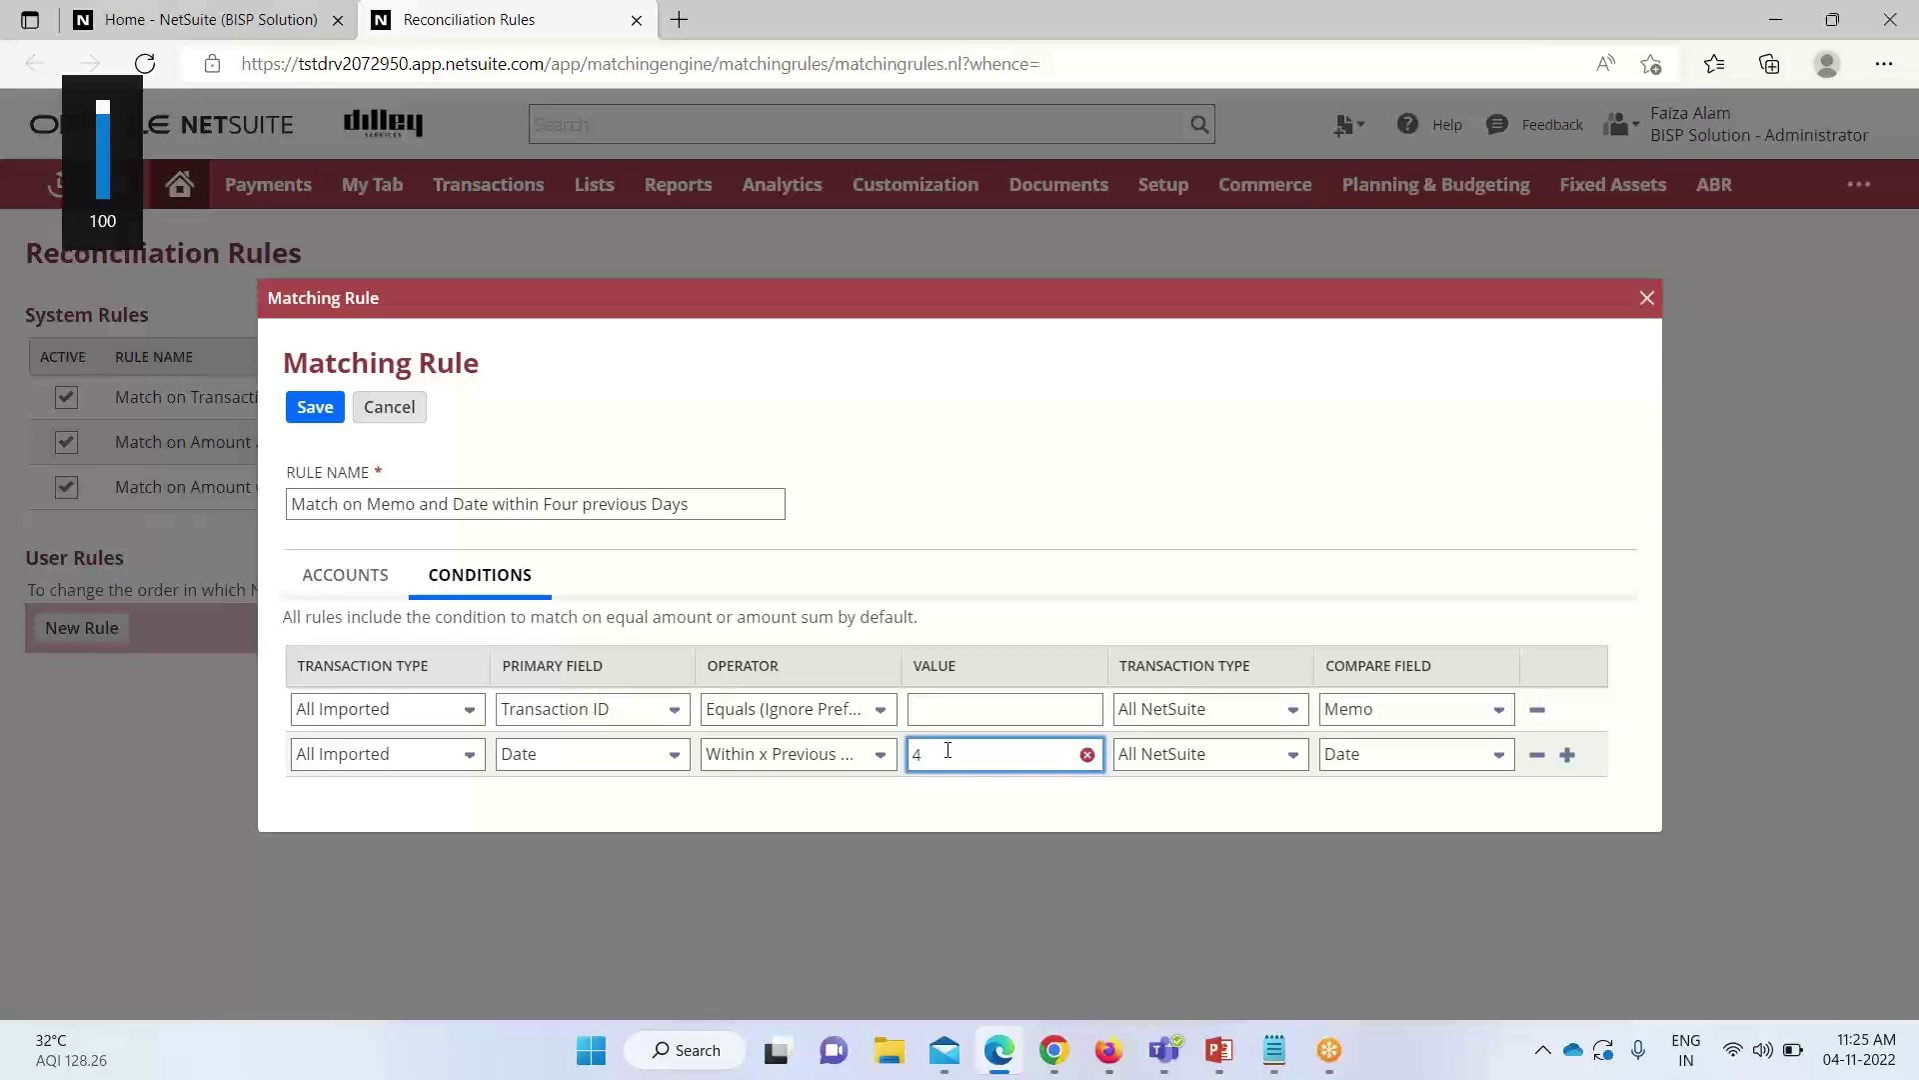
{"action": "left_click", "coordinate": [440, 917]}
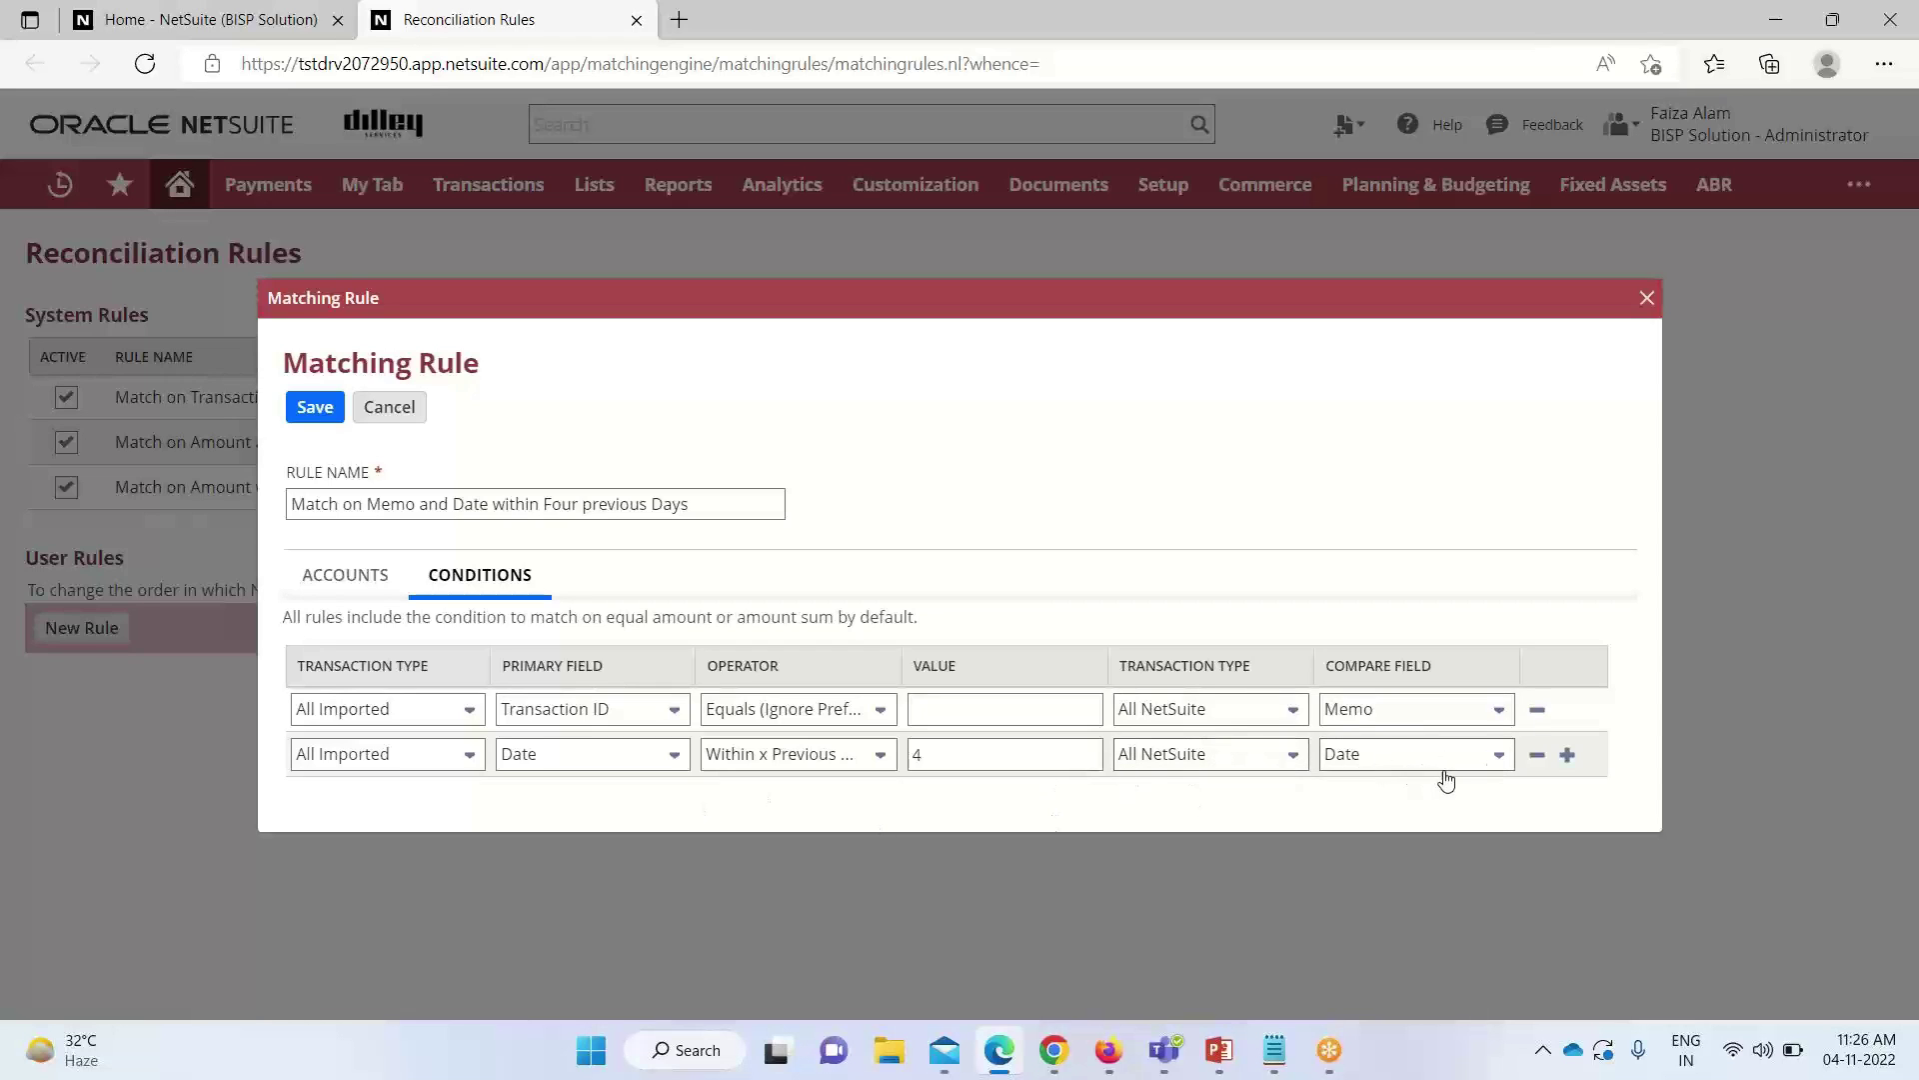
- Keep Date as the compare field and save the matching rule
{"action": "left_click", "coordinate": [1500, 757]}
{"action": "left_click", "coordinate": [1499, 756]}
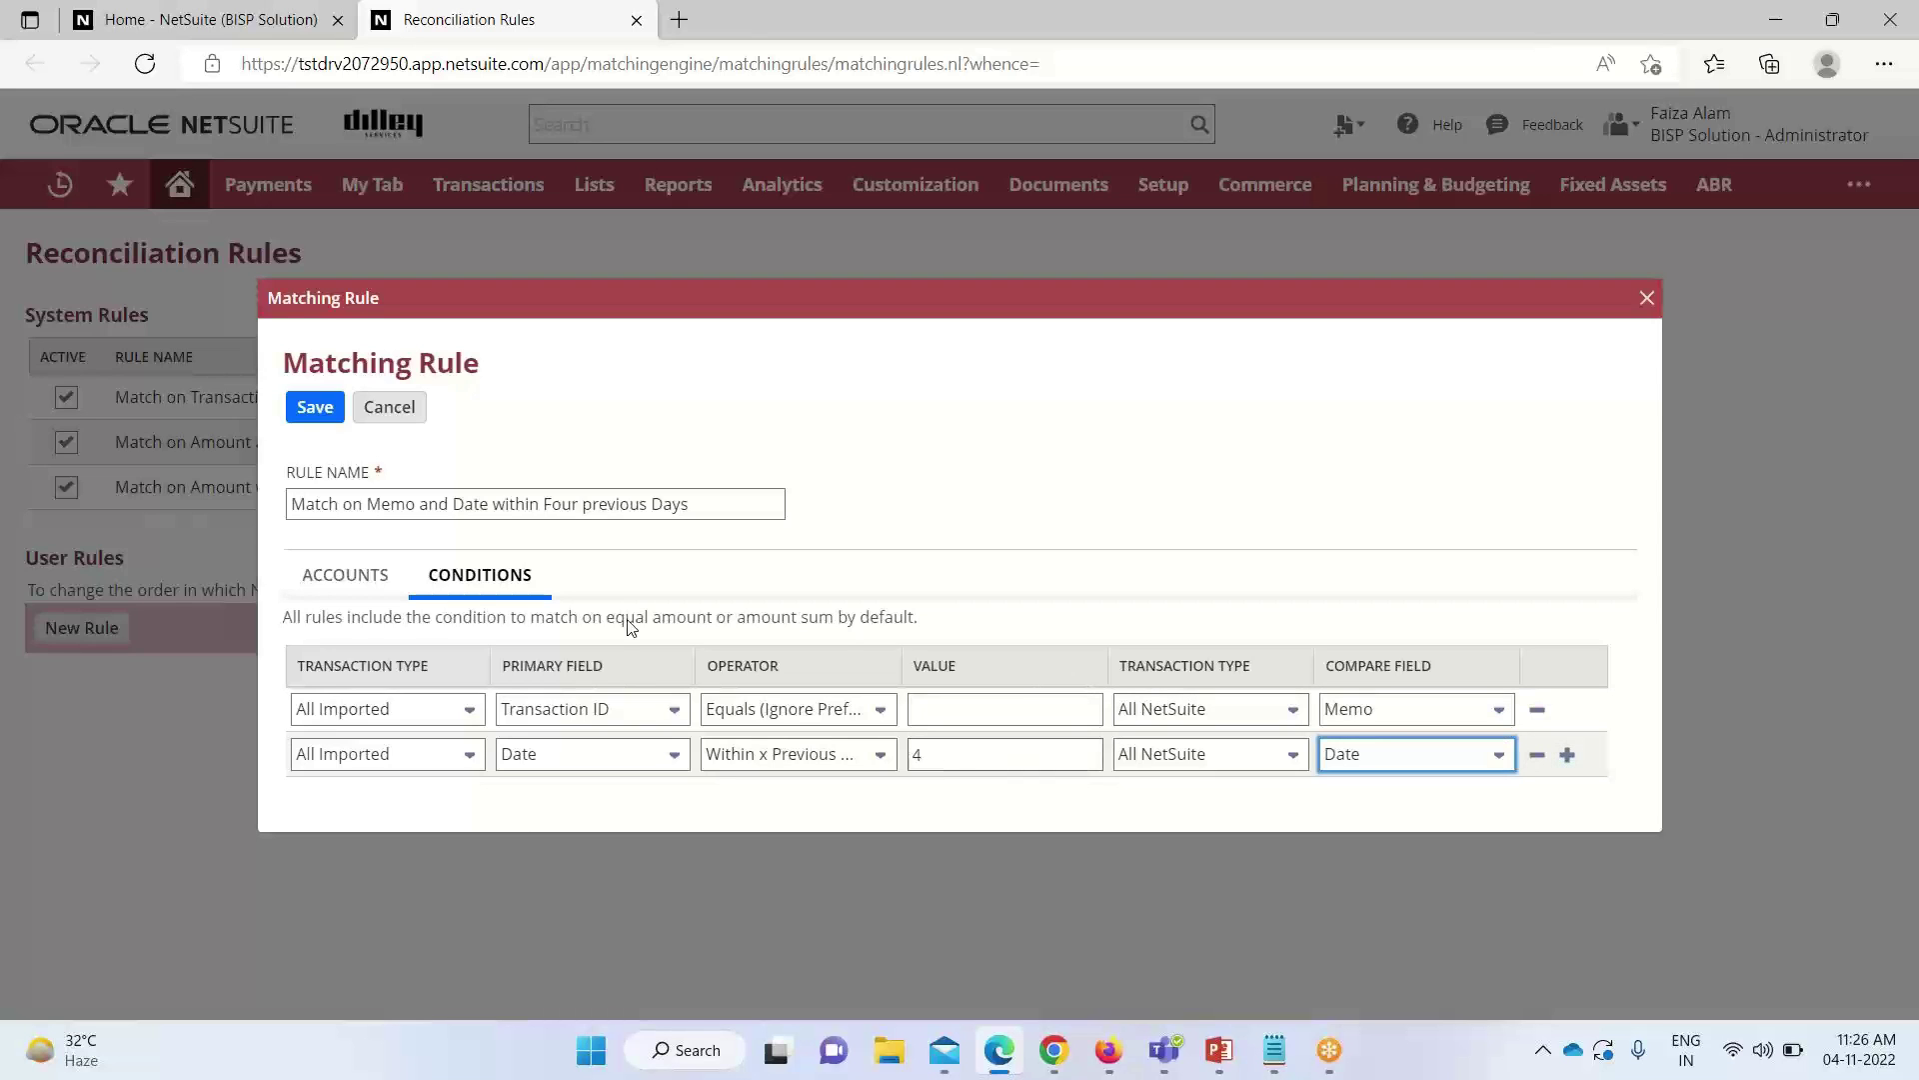
{"action": "left_click", "coordinate": [315, 408]}
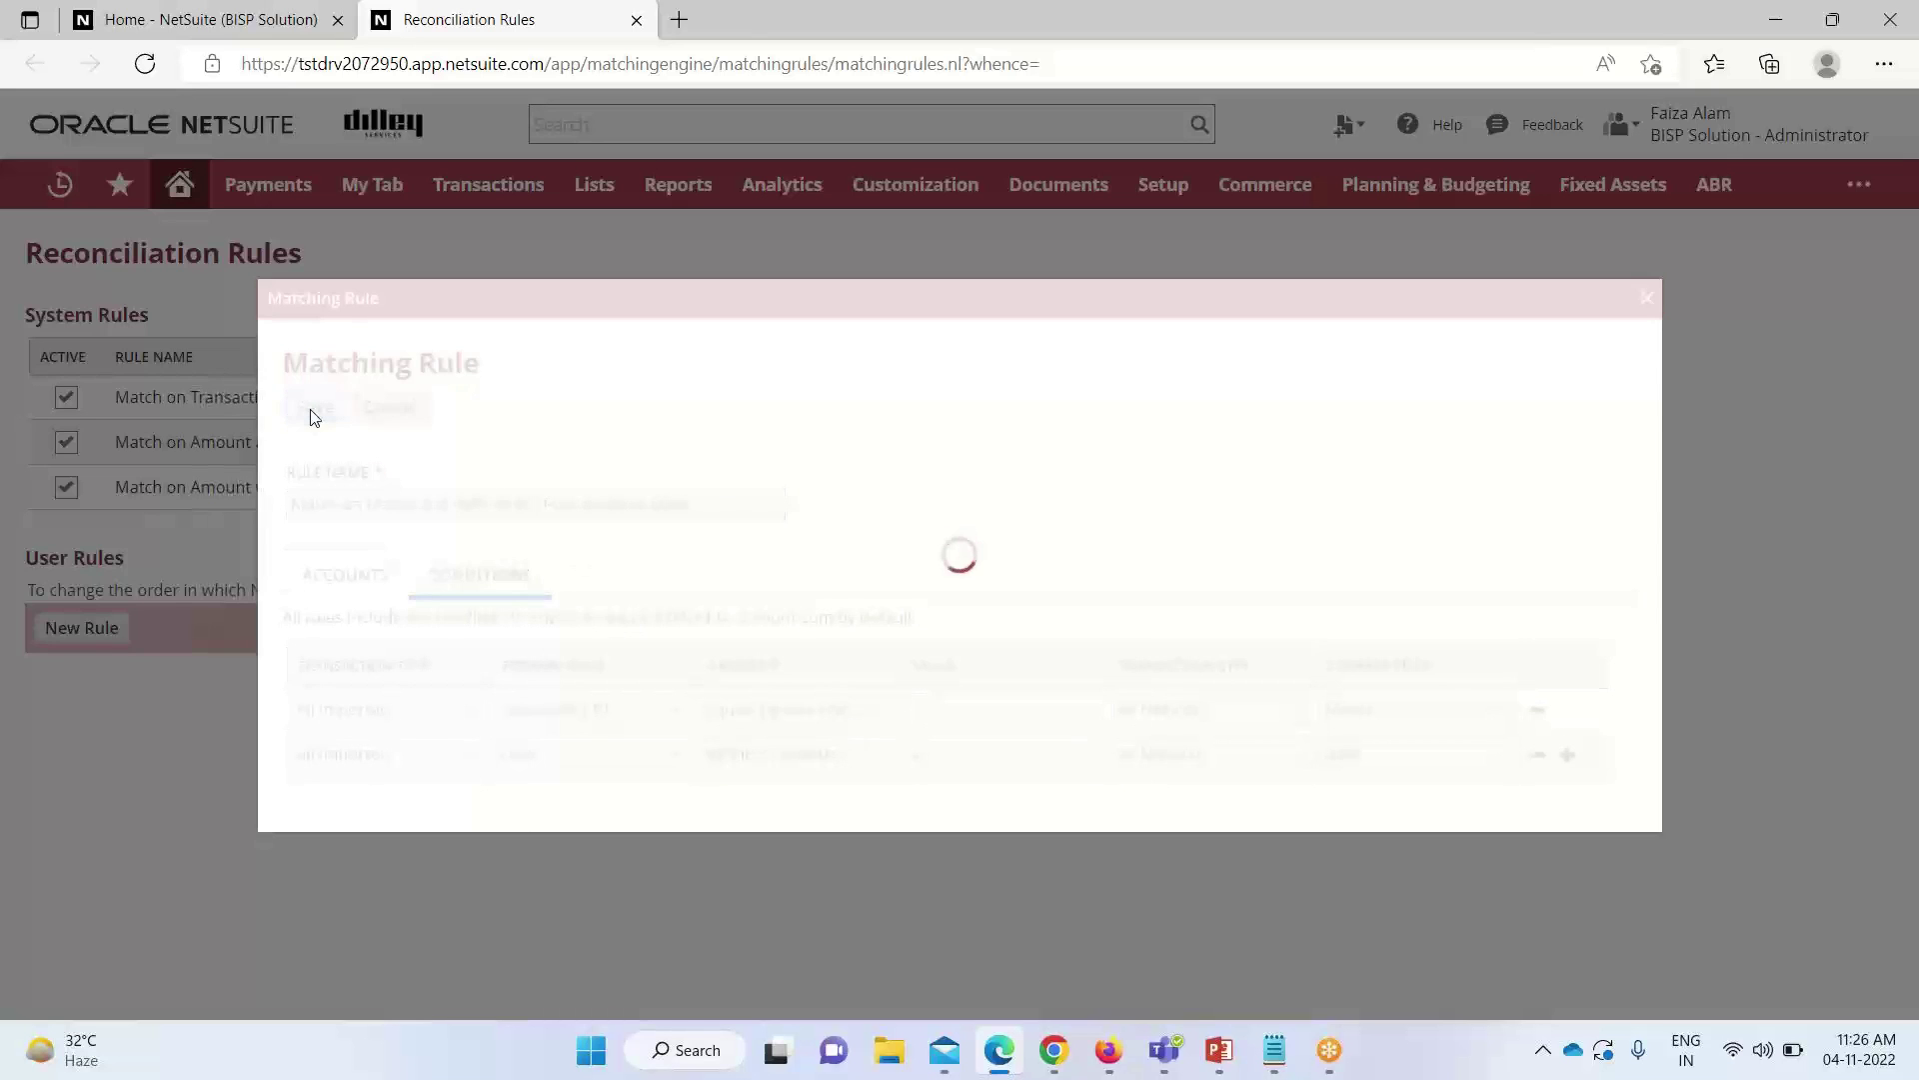